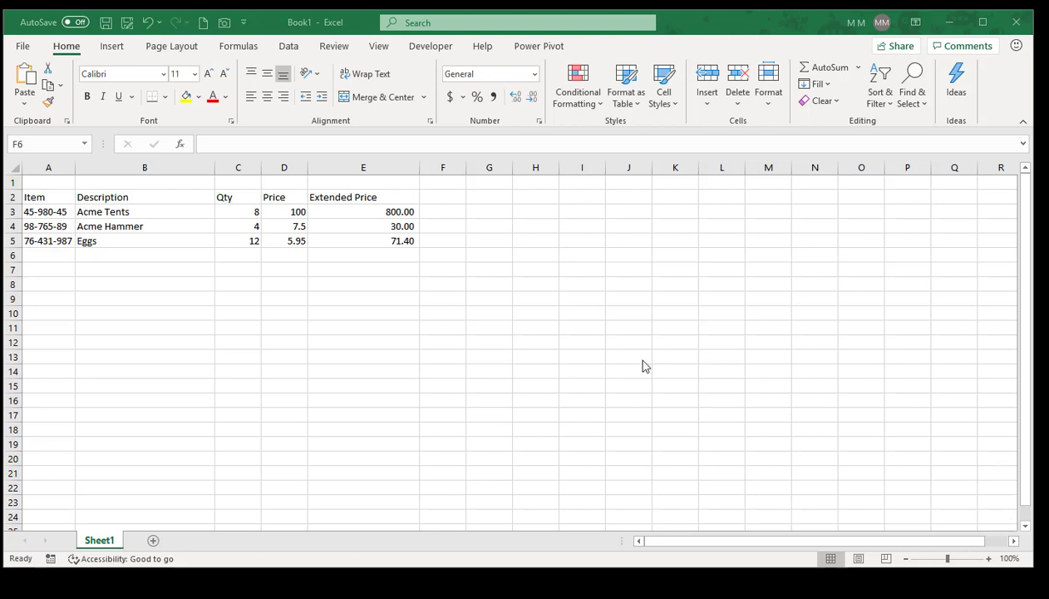
Review the table's column headings and inspect the Extended Price formula for Acme Tents in E3.
click(287, 220)
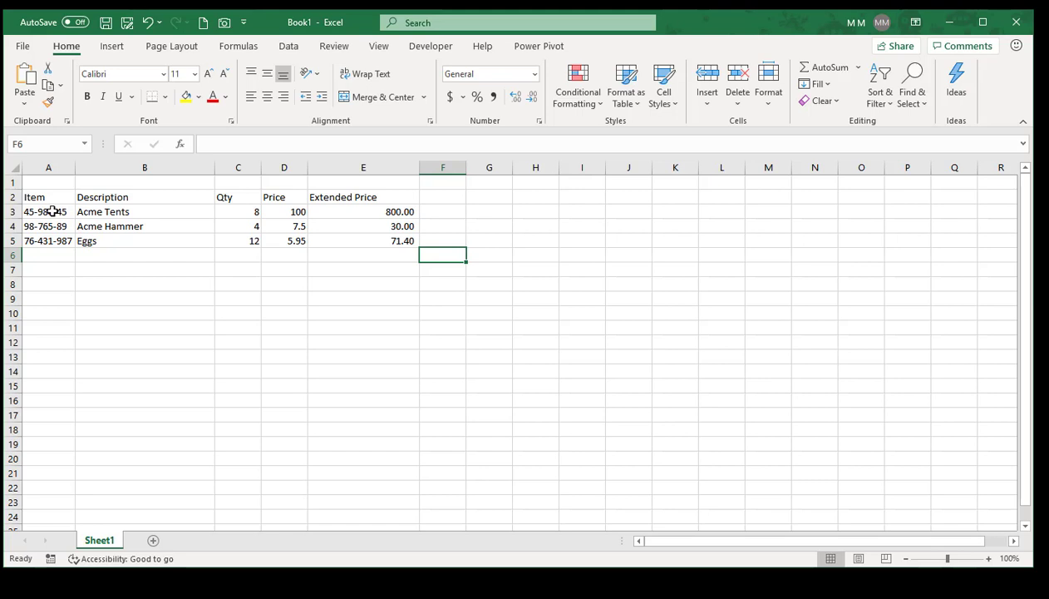
click(52, 197)
click(136, 197)
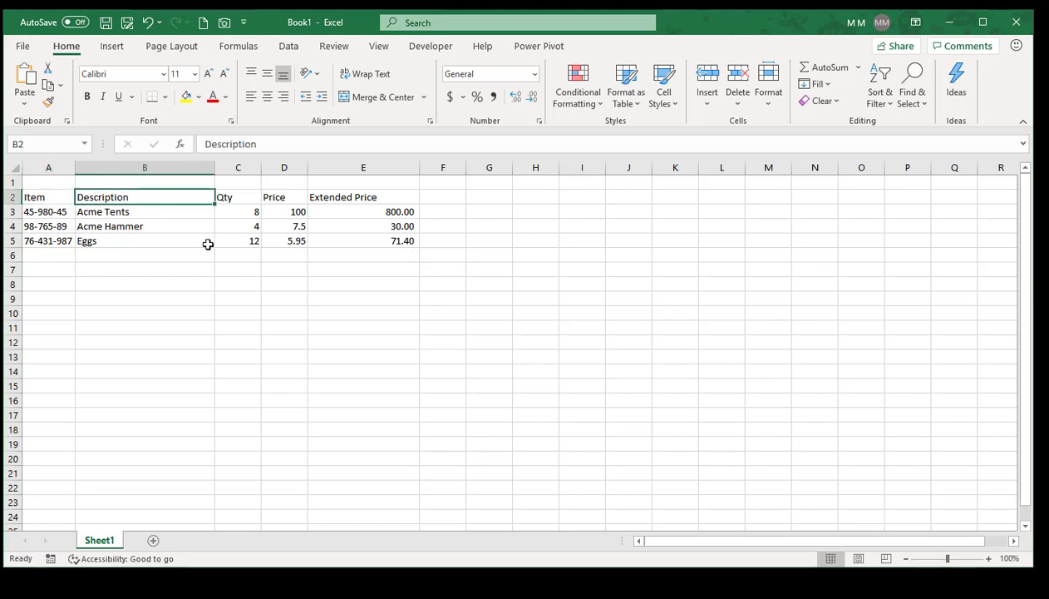
click(239, 193)
click(286, 199)
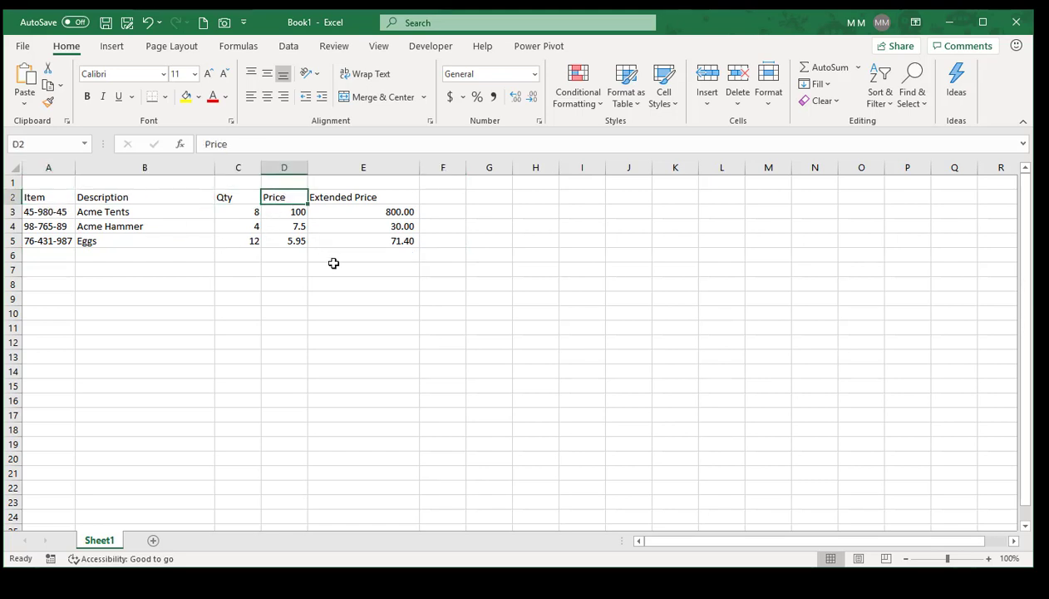
click(345, 211)
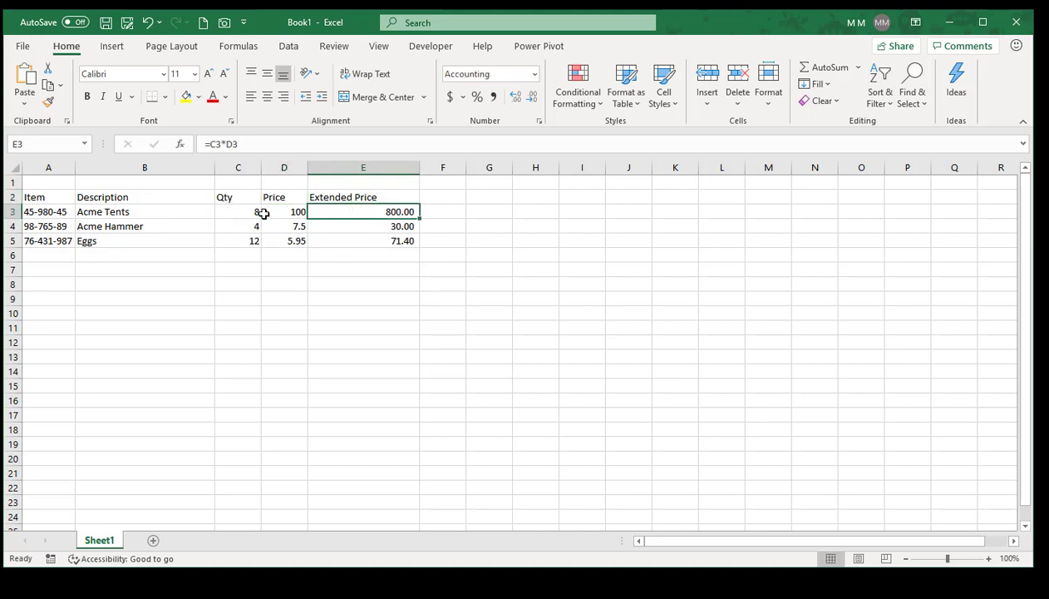
Total the extended prices in E6 with =SUM(E3:E5) and label it "SUM" in F6.
click(380, 257)
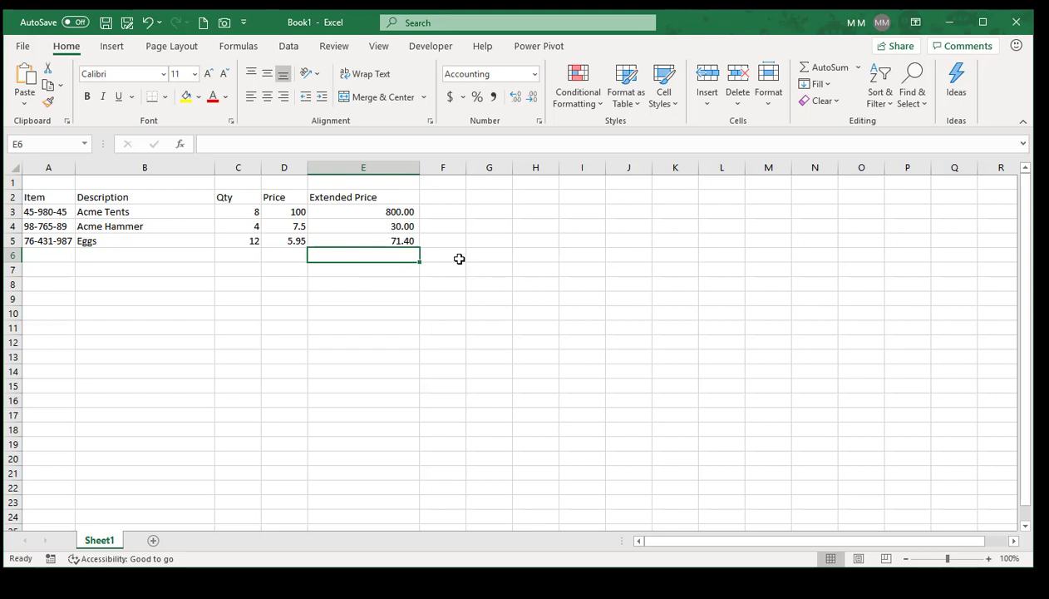
key(alt+equal)
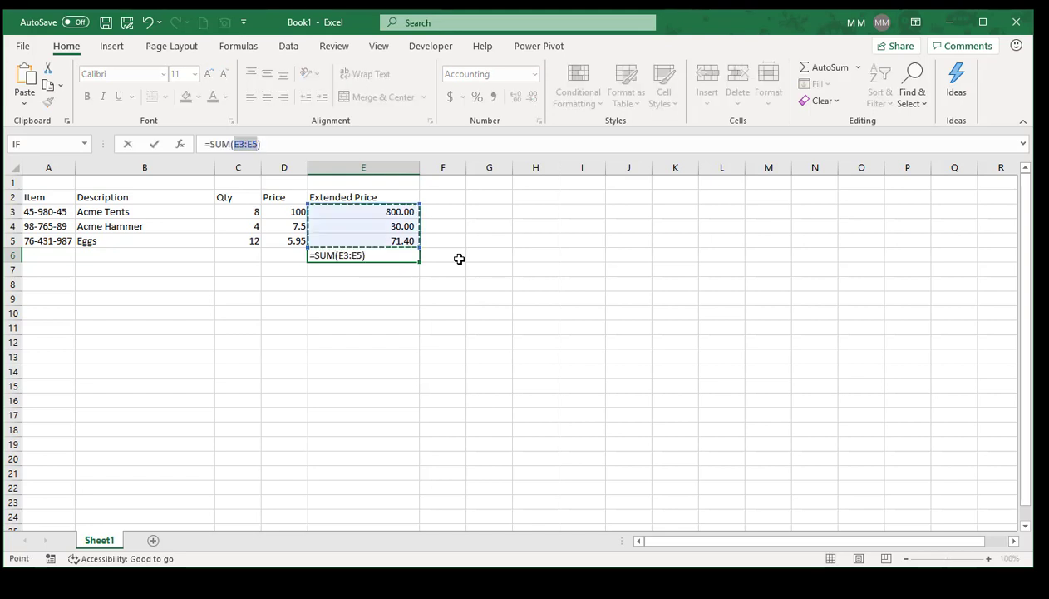
key(ctrl+Return)
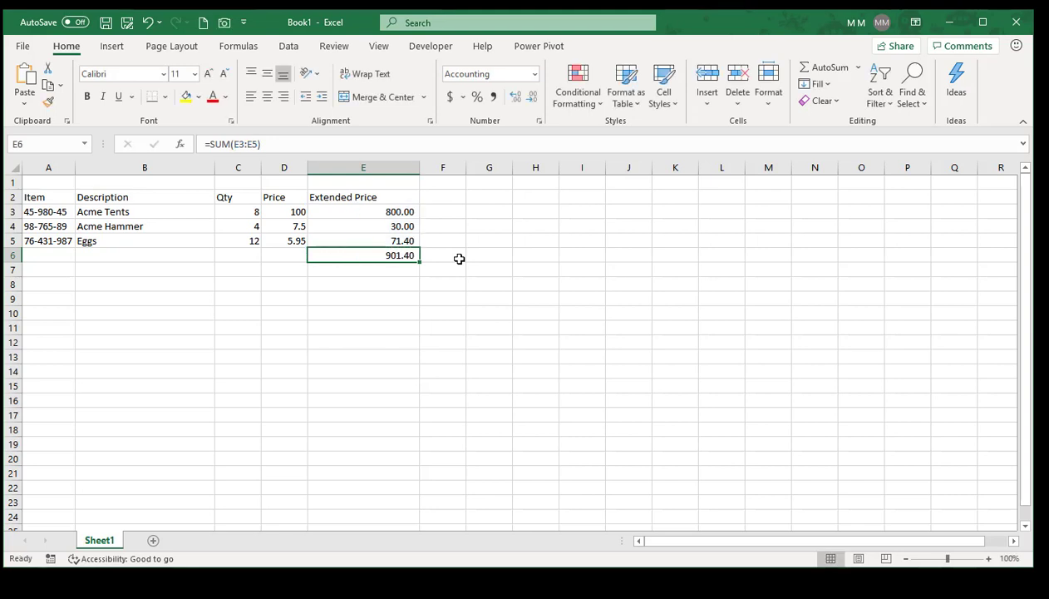
click(459, 259)
text(SUM)
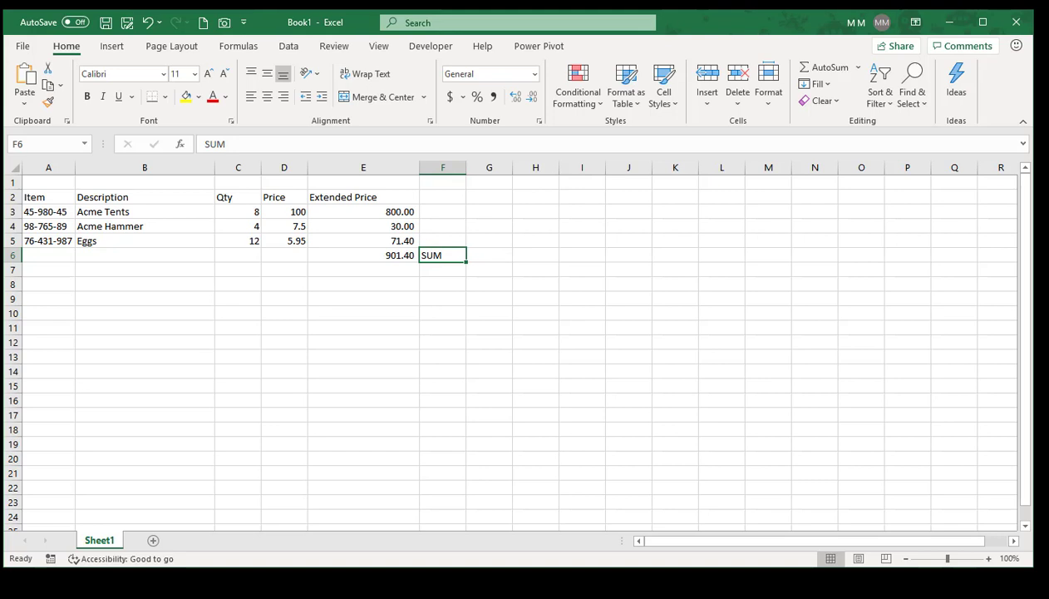
Try adding only the Acme Tents and Eggs extended prices in G6 with =SUM(E3,E5), and clear the cell again.
click(374, 211)
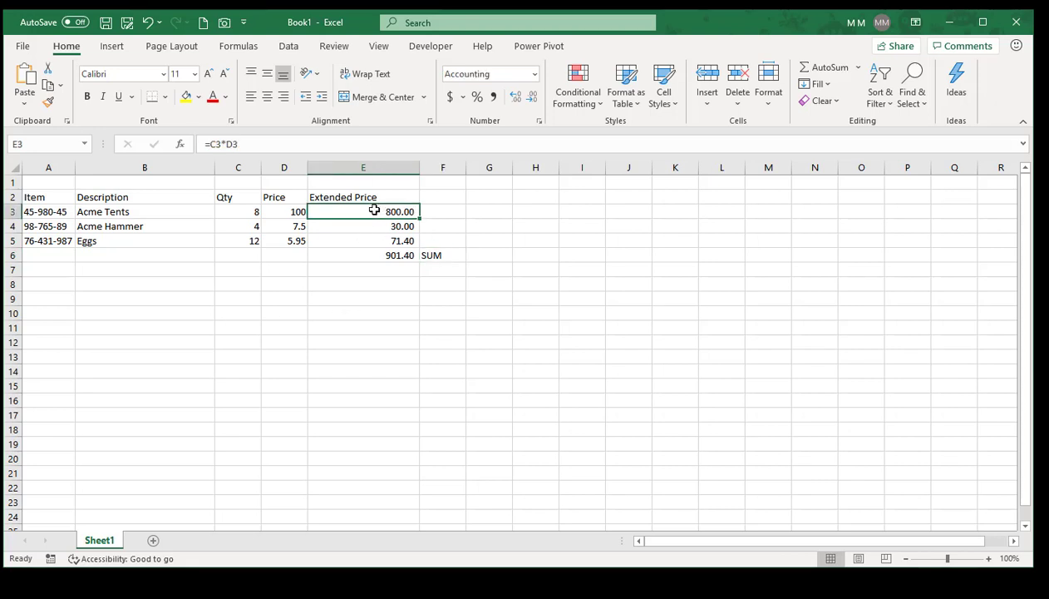
ctrl+click(374, 241)
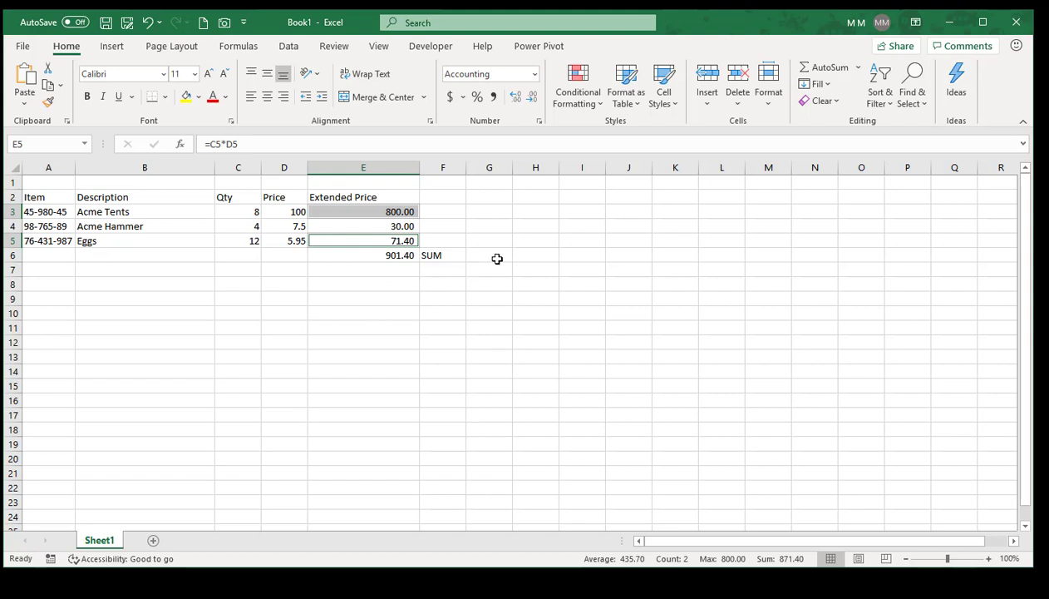
click(492, 256)
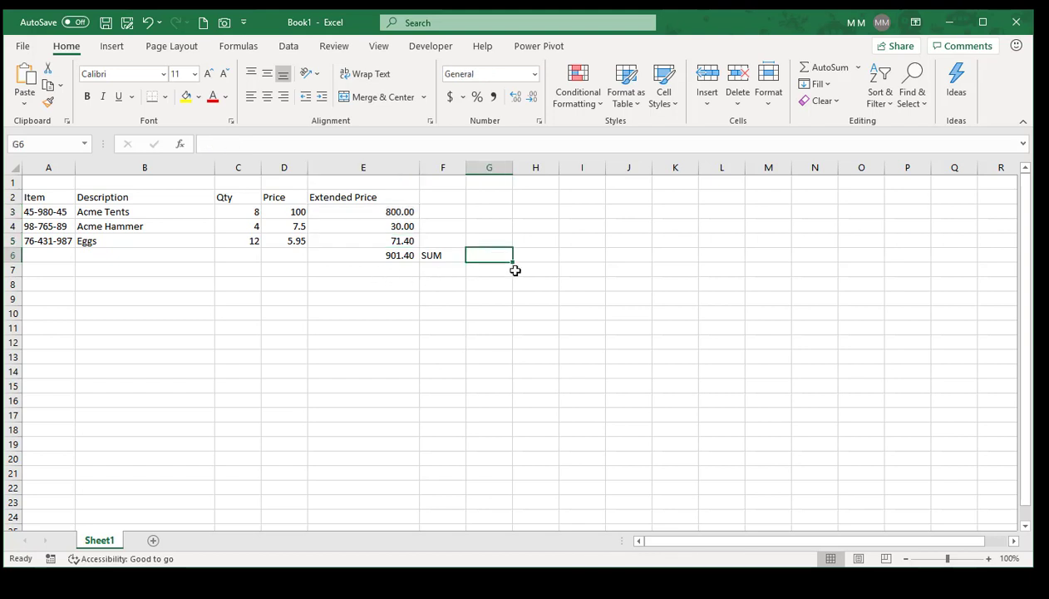
text(=sum)
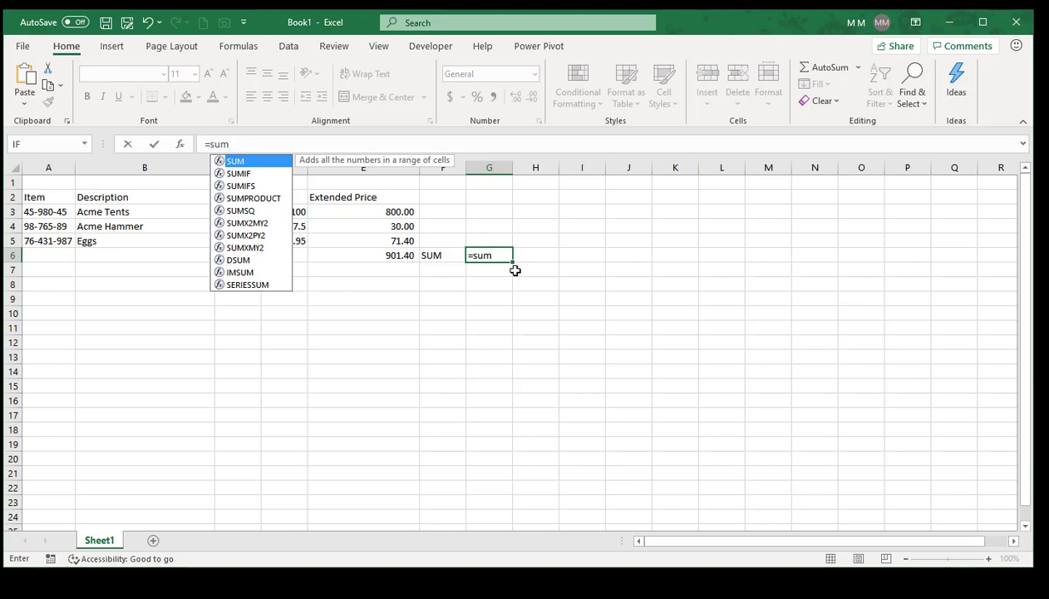
text(()
click(392, 211)
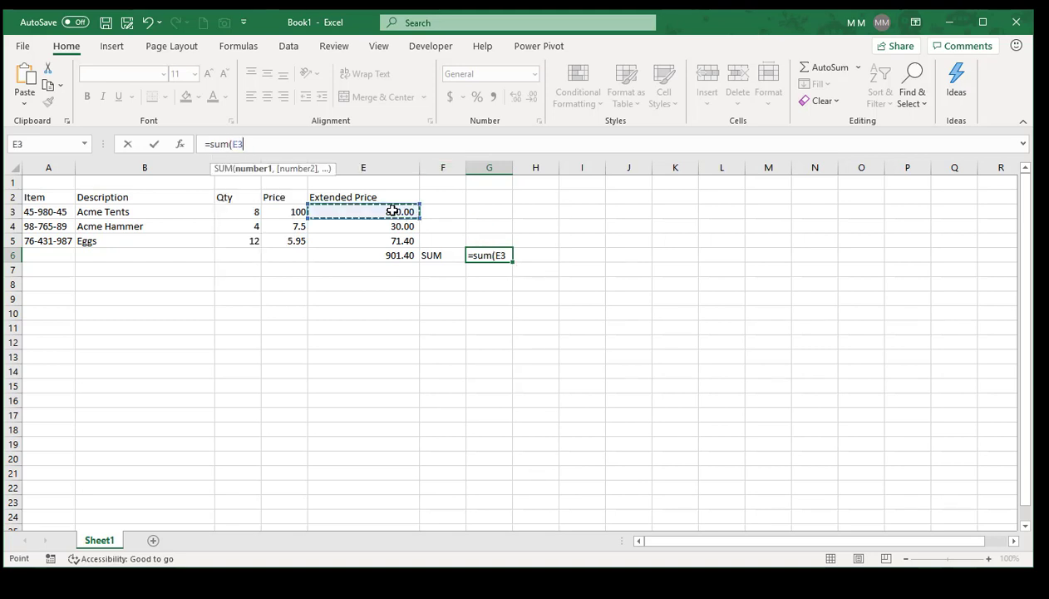
text(,)
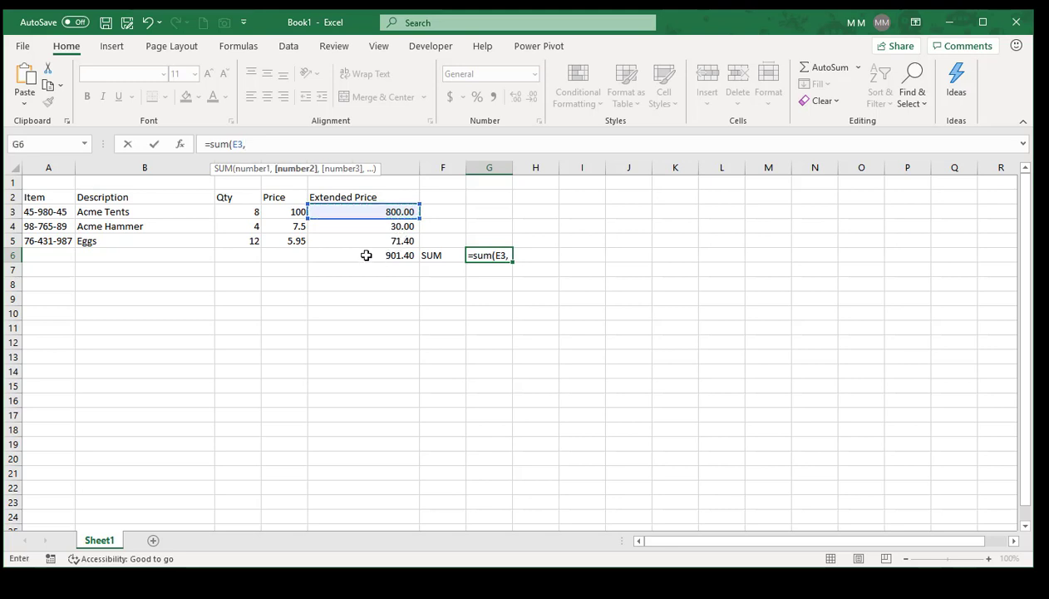
click(364, 241)
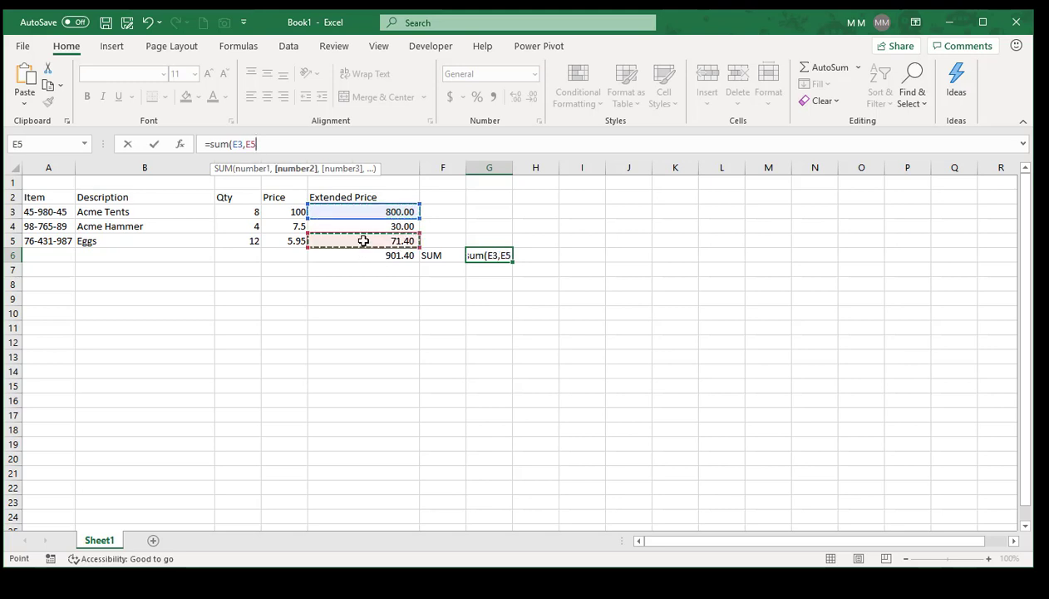
text())
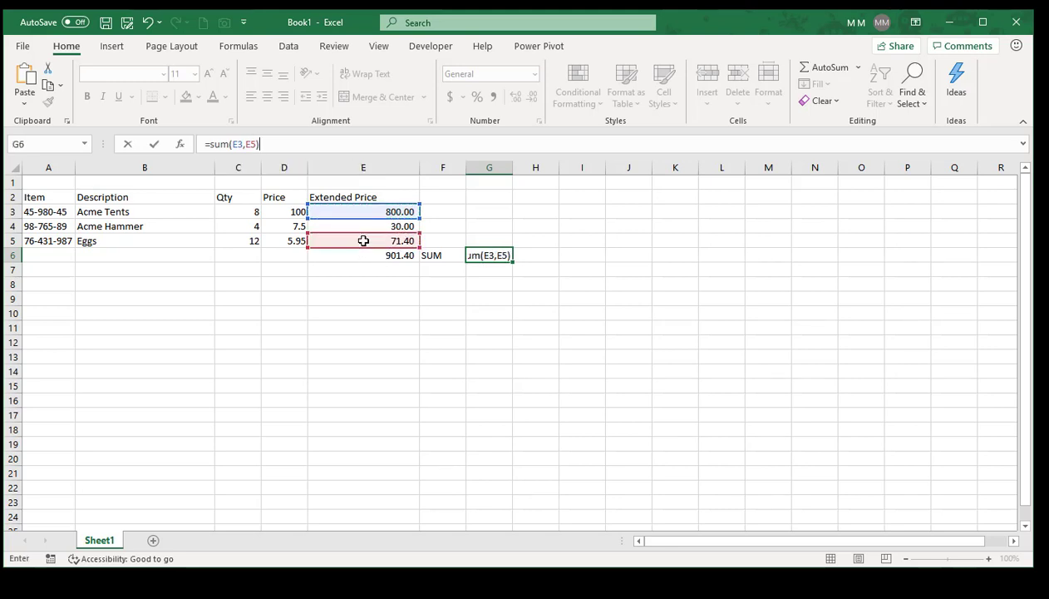
key(ctrl+Return)
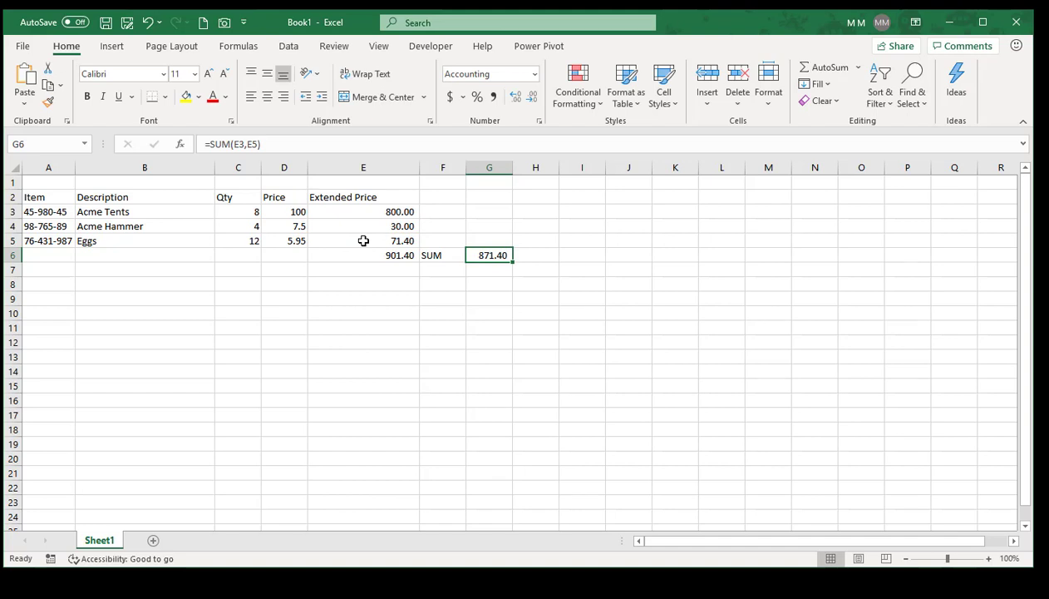
key(Delete)
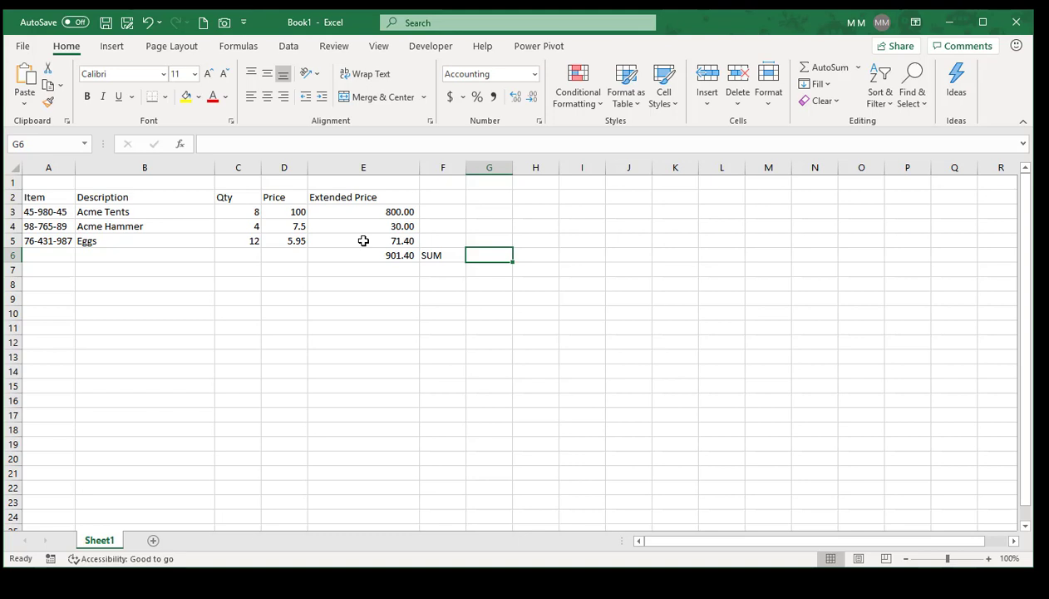
Enter the label "Subtotal" in F7, directly below the SUM label.
key(Left)
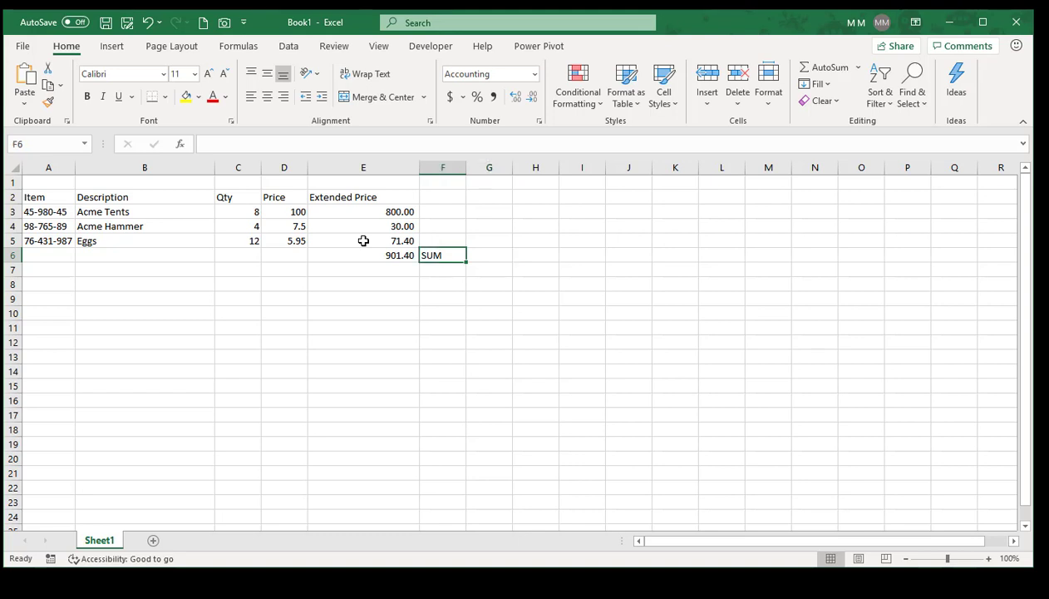
key(Down)
text(Sub)
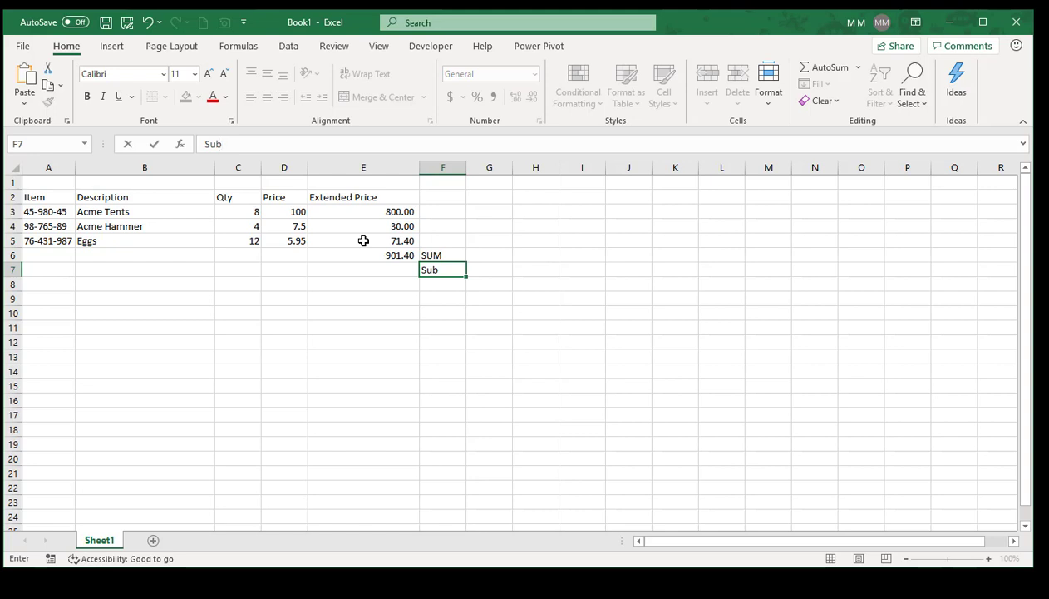
text(total)
key(Left)
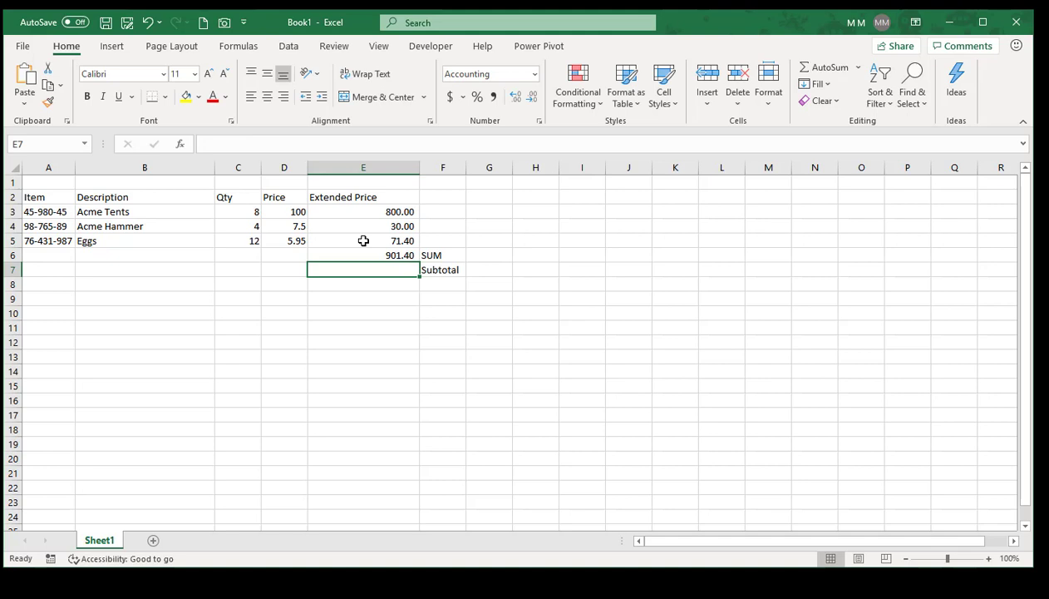
Enter =SUBTOTAL(109,E3:E5) in E7, choosing function number 109 - SUM for the extended prices.
text(=su)
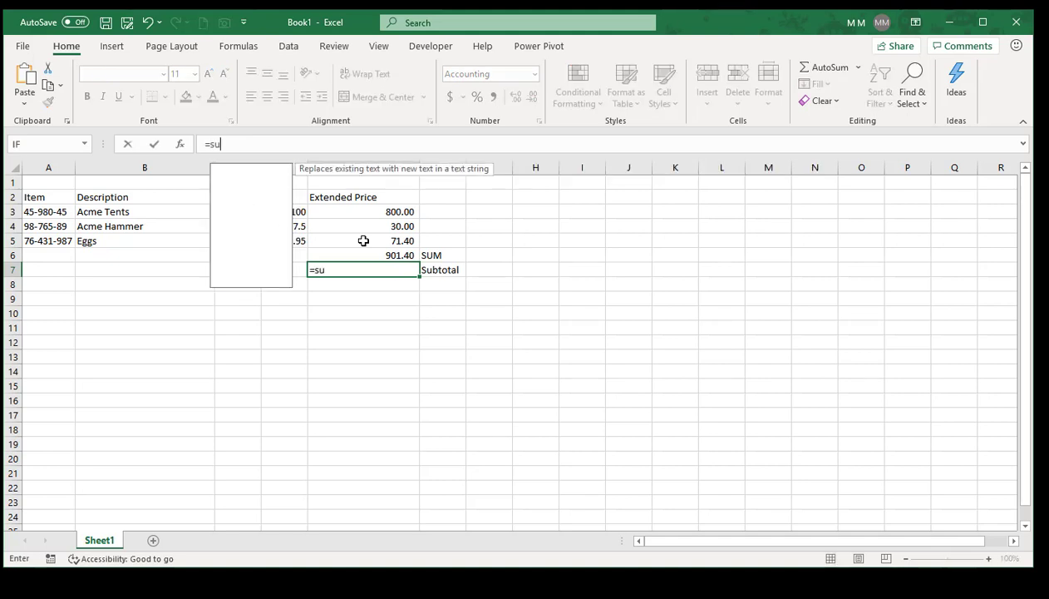
text(btotal()
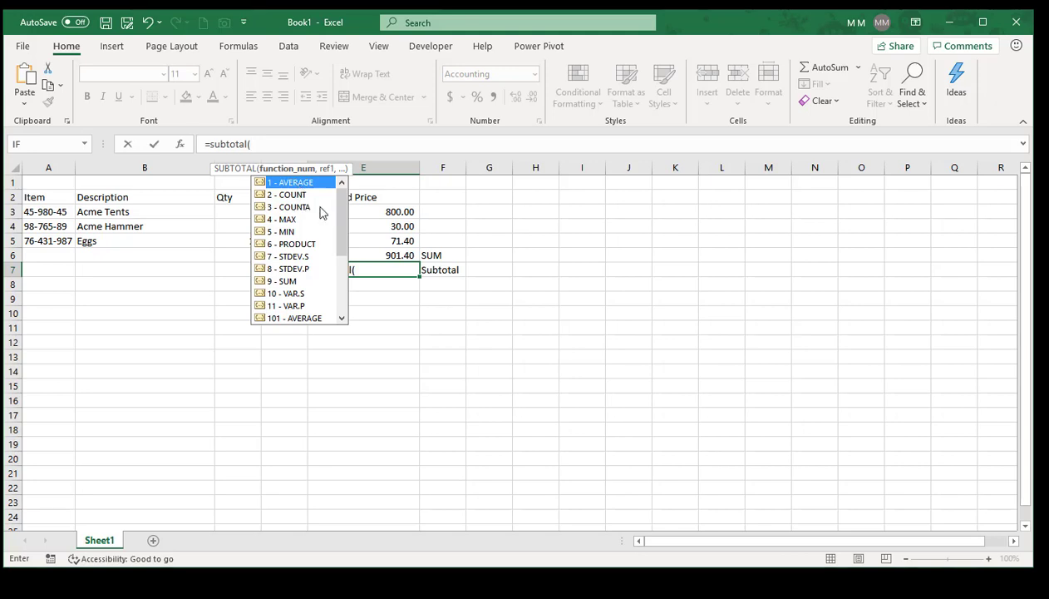
scroll(335, 203, down, 2)
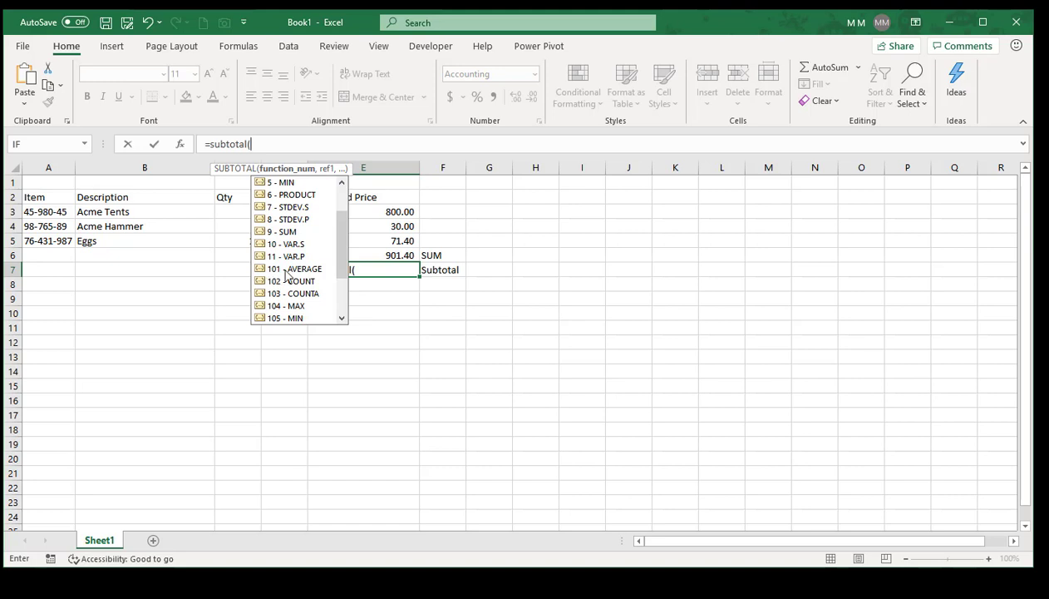
drag(345, 258, 335, 221)
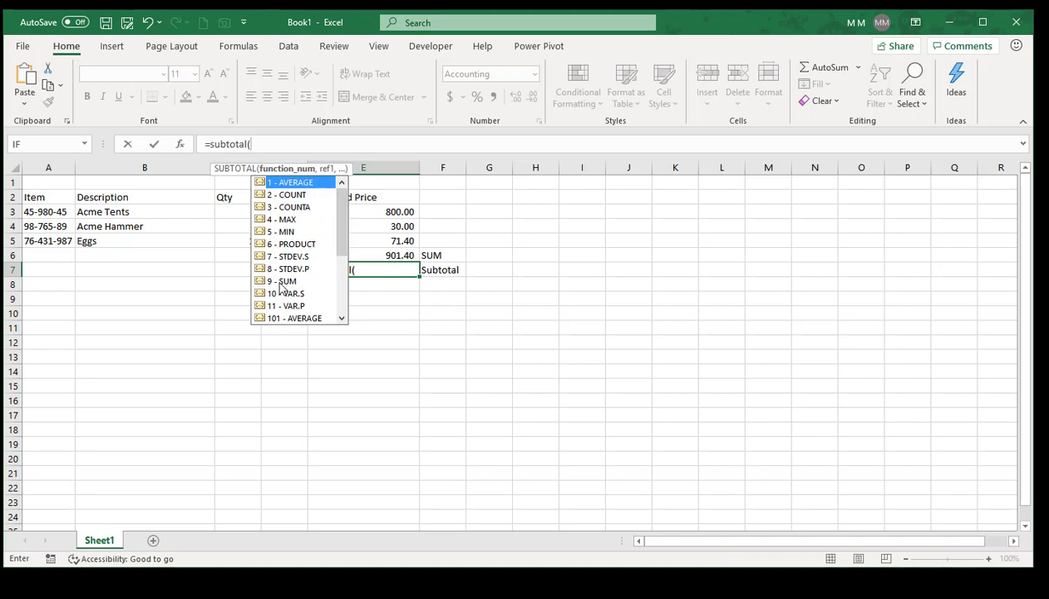
drag(344, 229, 355, 295)
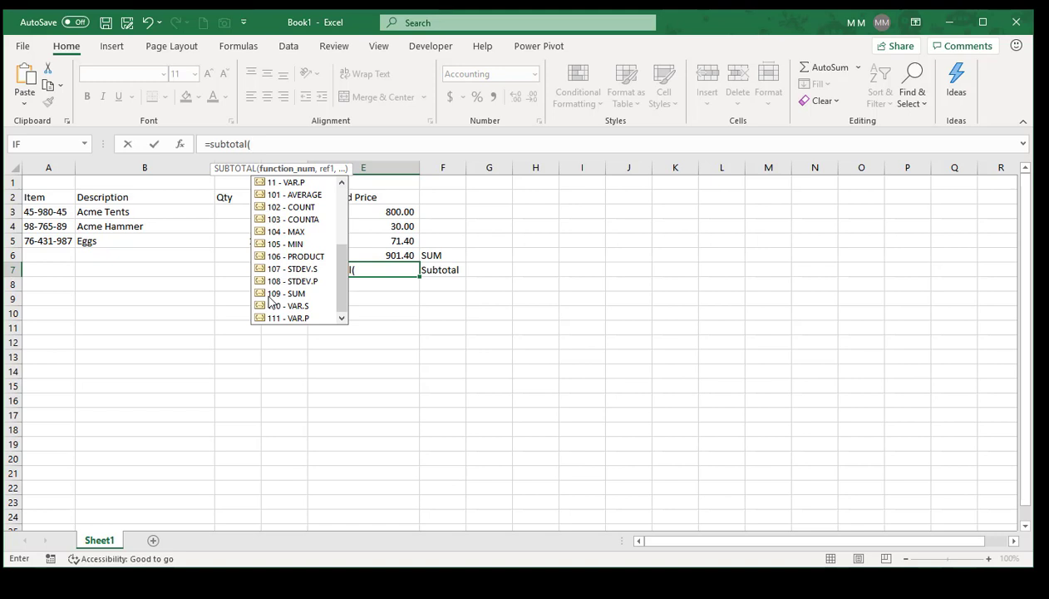
click(287, 295)
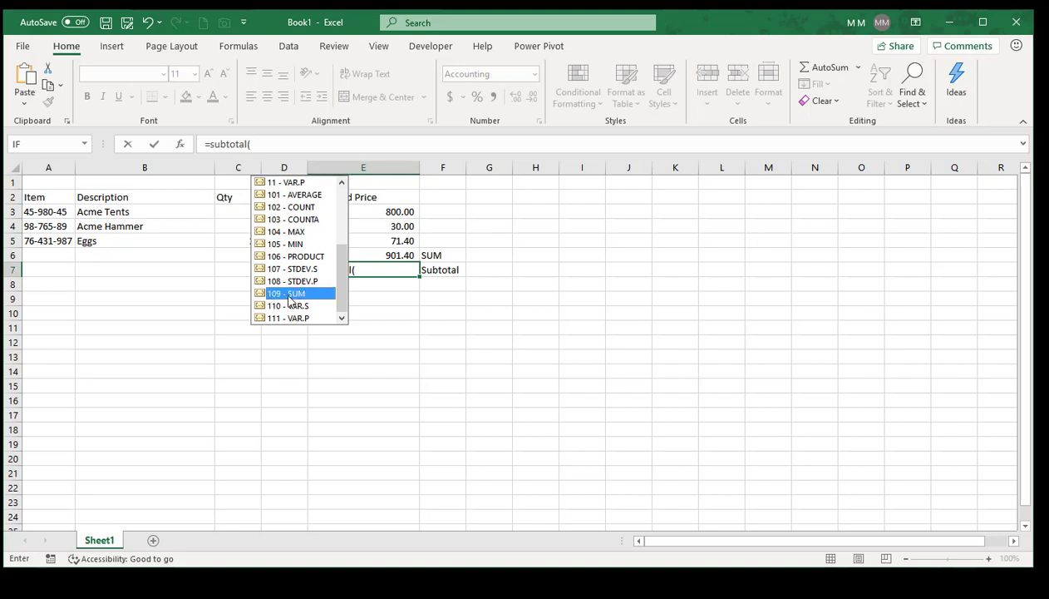
double_click(288, 295)
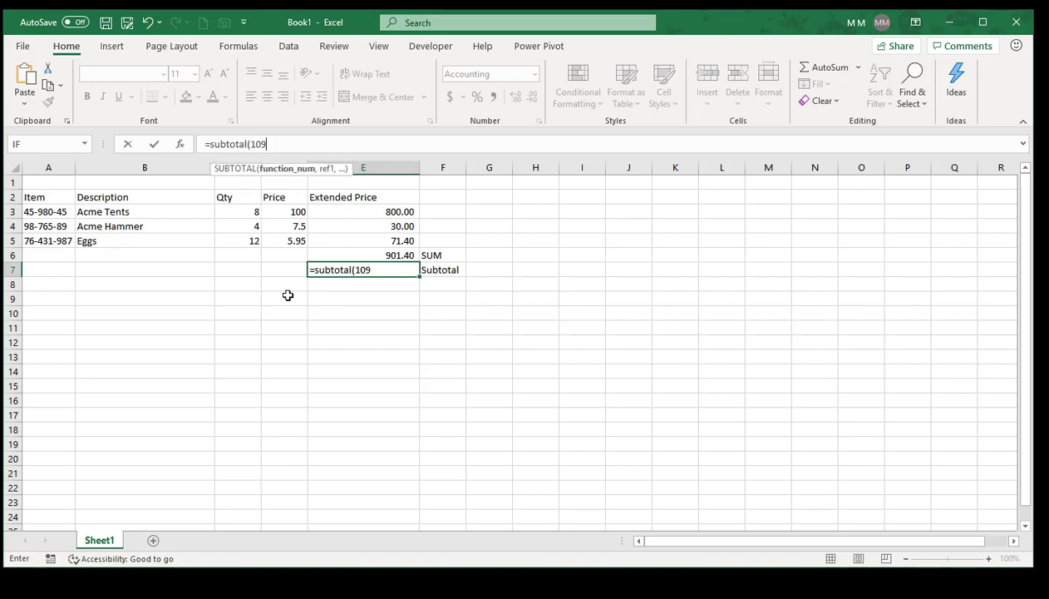
text(,)
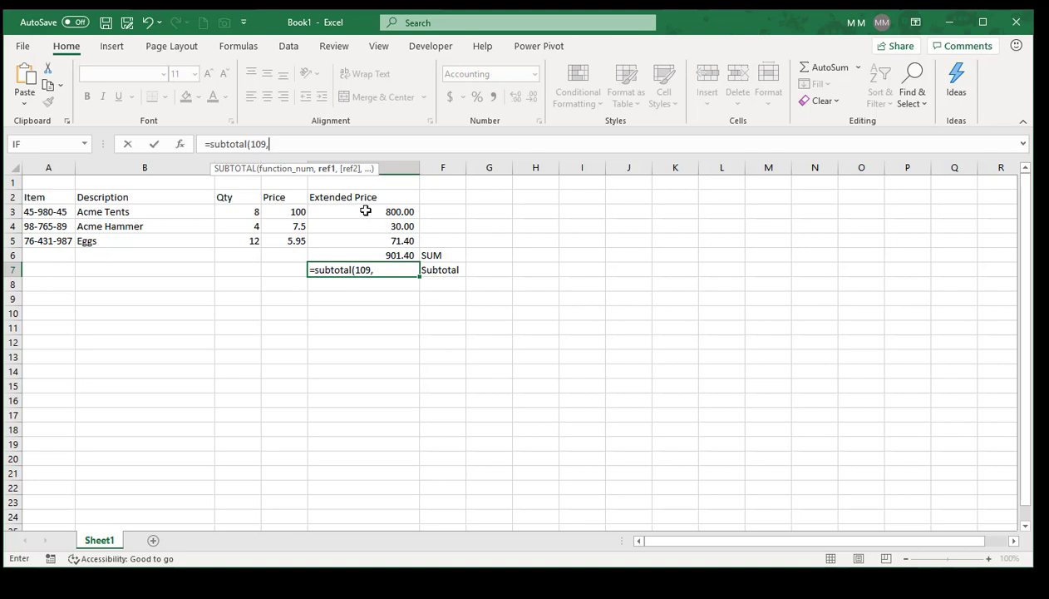
drag(365, 211, 366, 241)
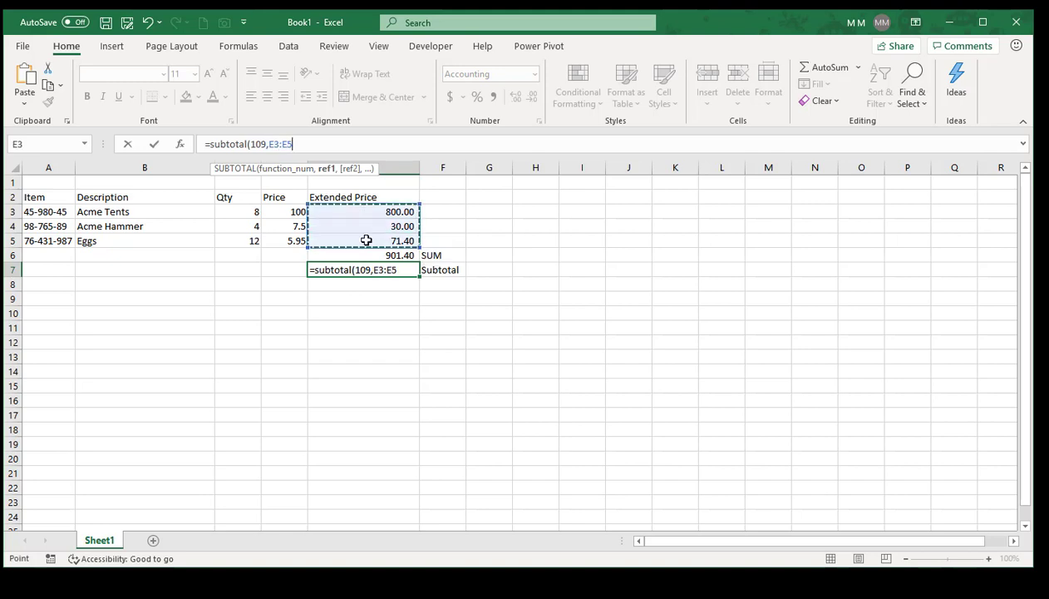
text())
key(ctrl+Return)
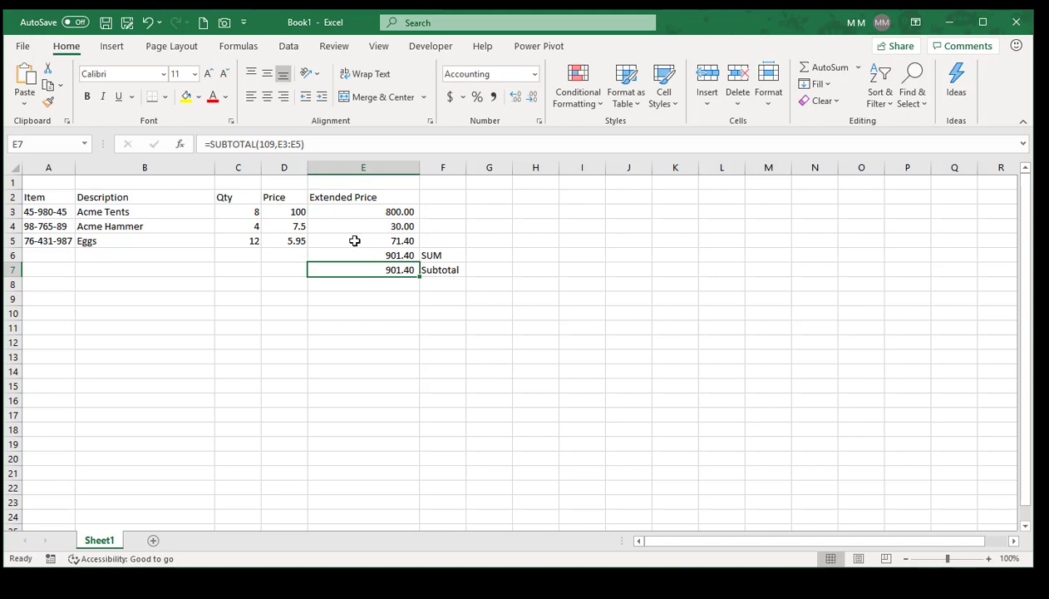
Hide row 3, which holds the Acme Tents item.
click(12, 211)
right_click(16, 211)
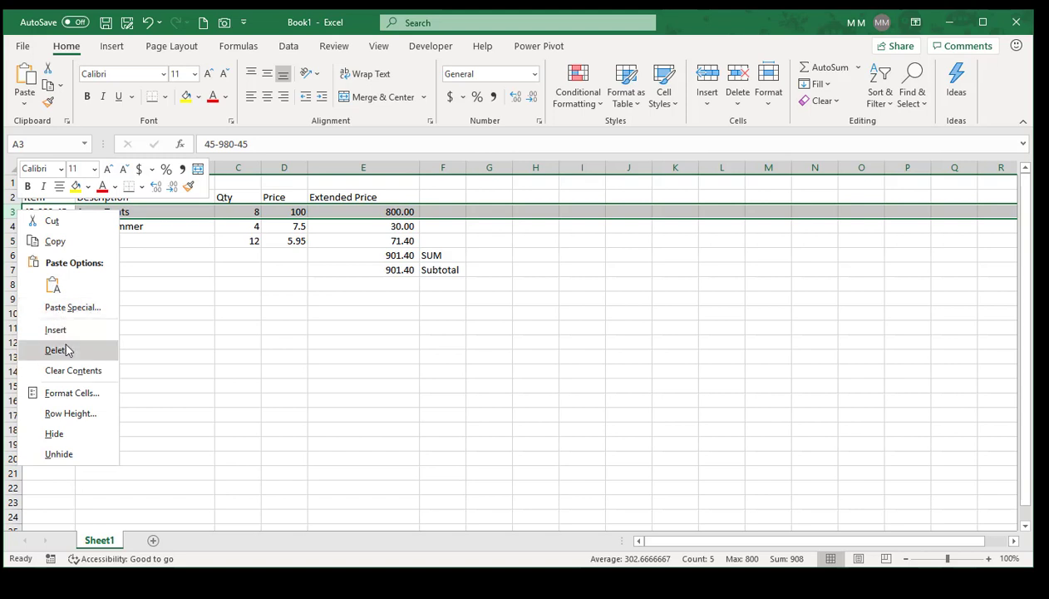
click(68, 433)
Compare the SUM formula in E6 with the SUBTOTAL formula in E7, and select the visible extended prices E4:E5 to check their sum.
click(358, 240)
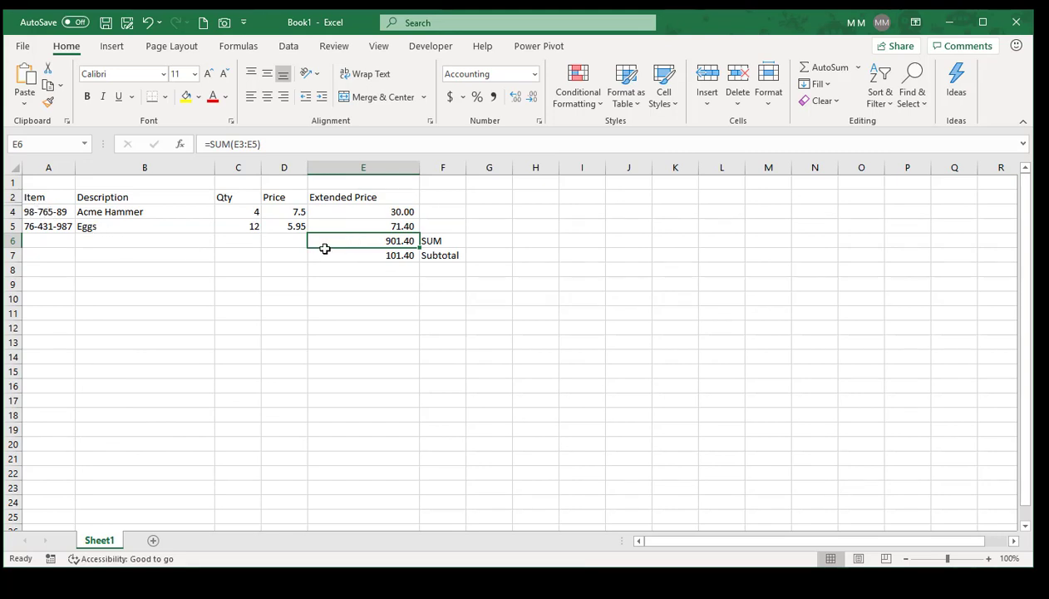
click(361, 260)
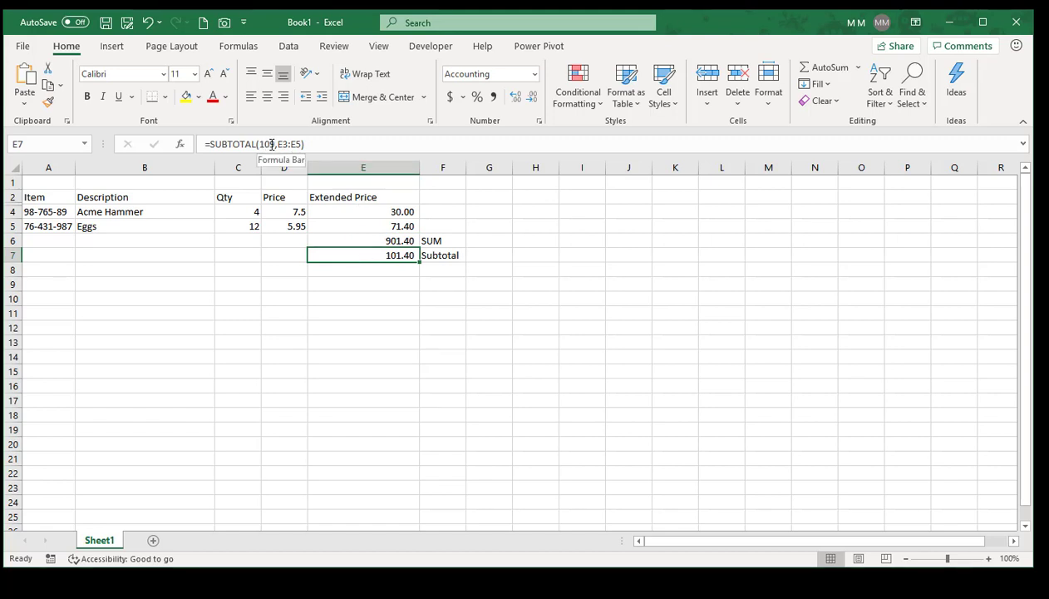
click(366, 213)
shift+click(362, 225)
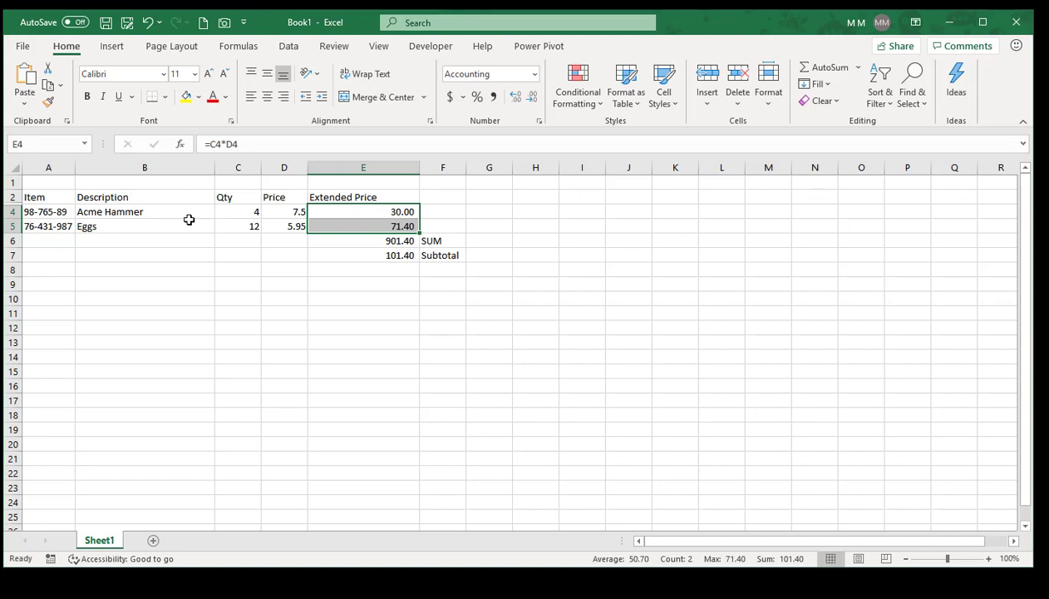
Check the SUBTOTAL formula in E7 against the visible extended prices and totals in E4:E7.
click(367, 274)
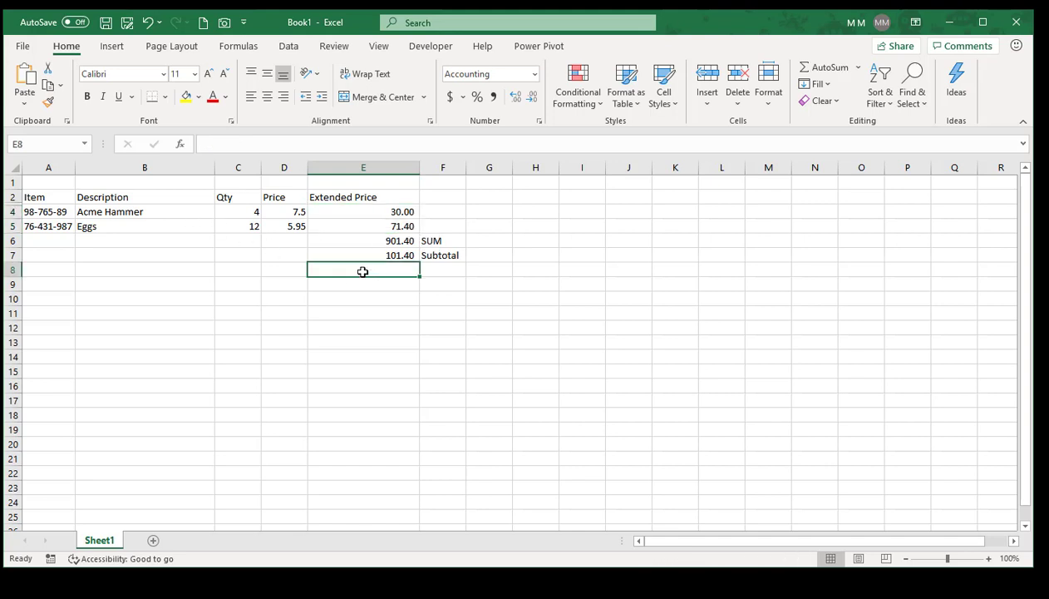
click(361, 254)
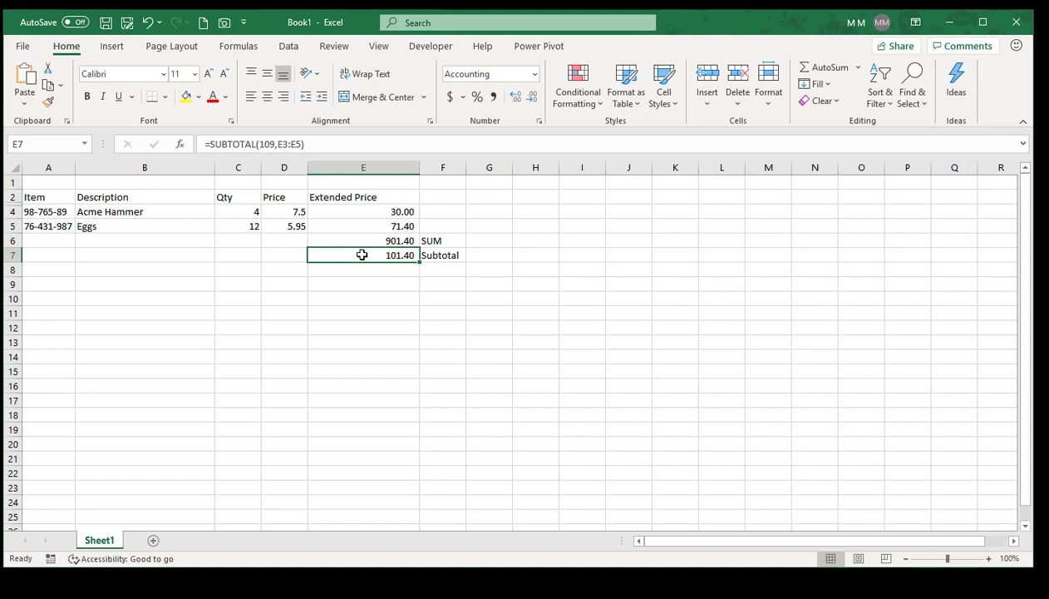
drag(360, 210, 359, 241)
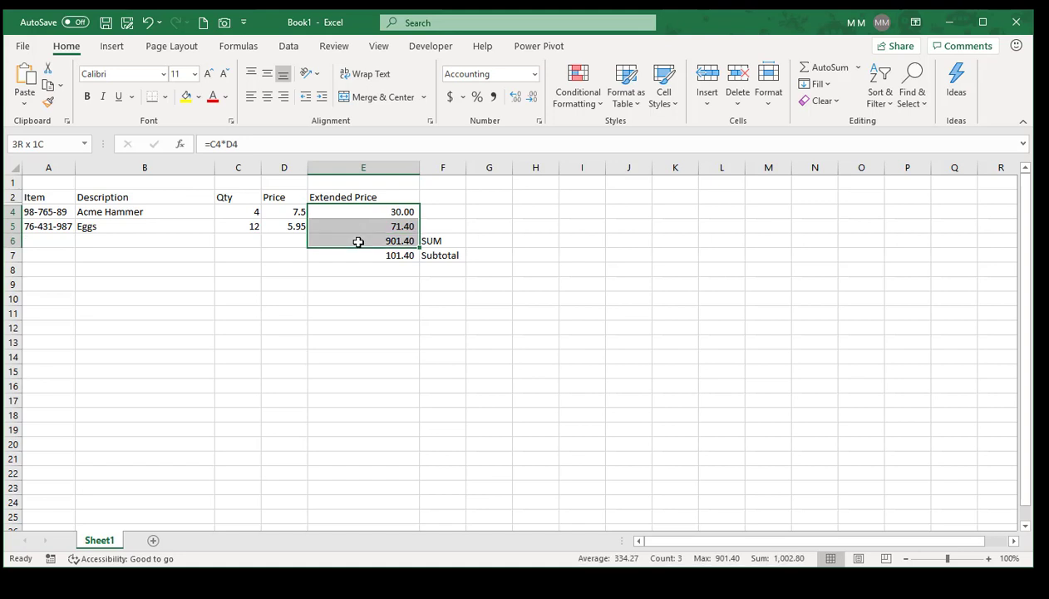
drag(358, 241, 358, 256)
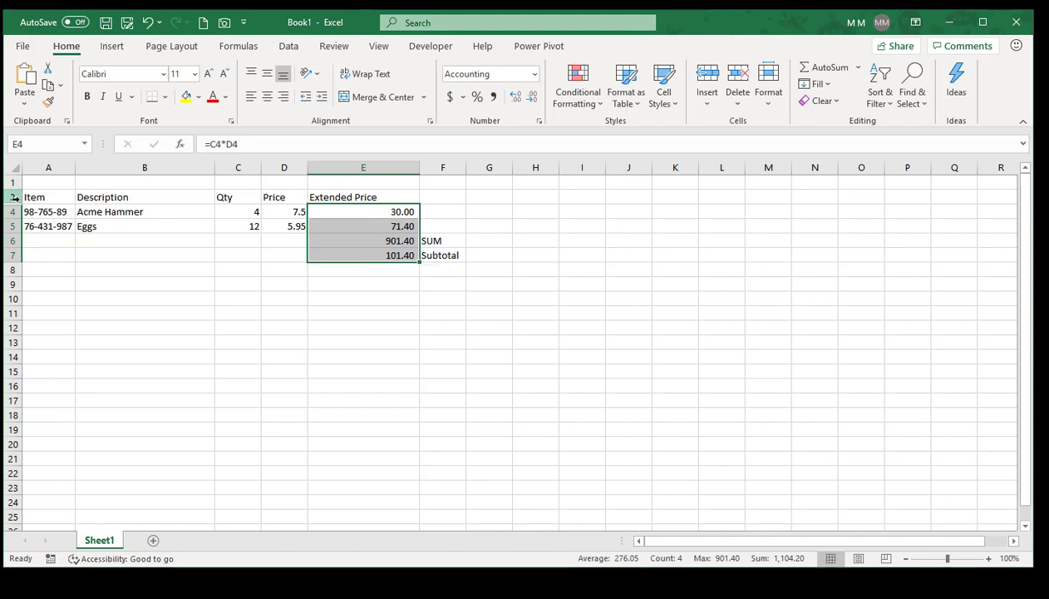
Unhide row 3, which holds the Acme Tents item.
click(14, 197)
drag(14, 197, 15, 211)
right_click(68, 197)
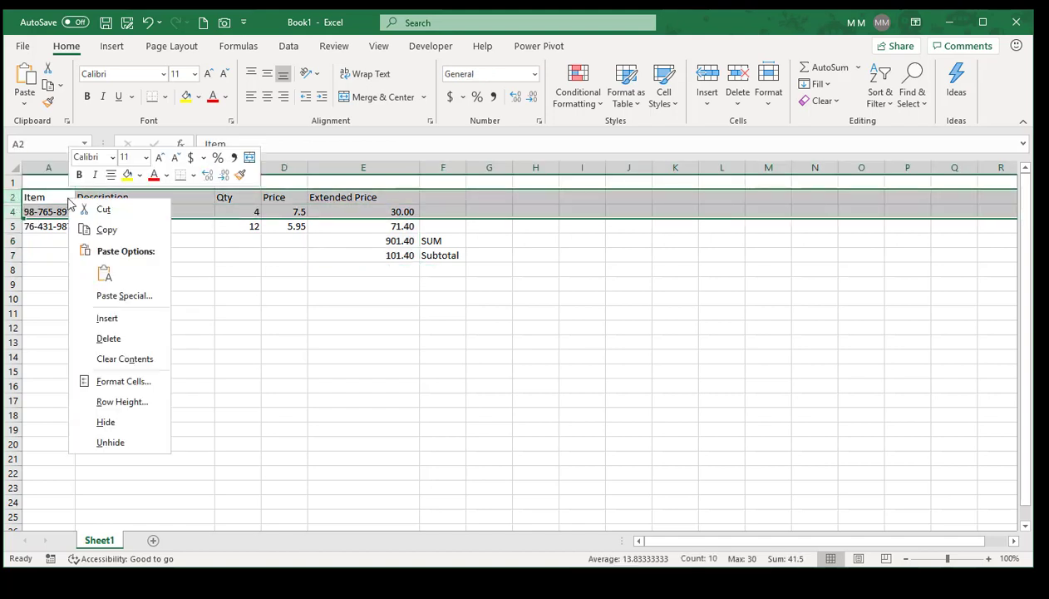
click(129, 442)
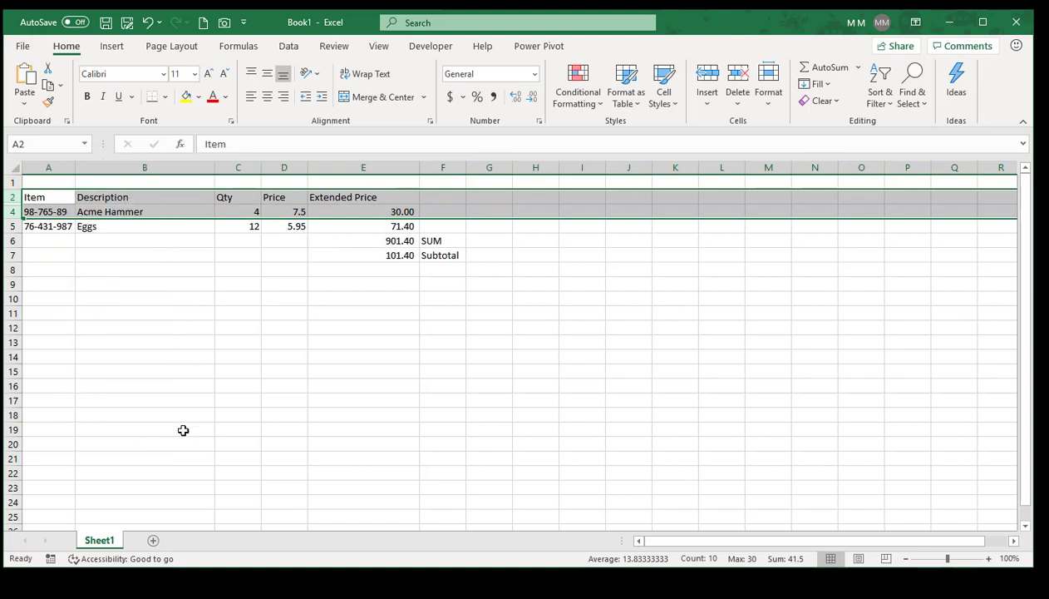
Enter the label "Aggregate" in F8, directly below the Subtotal label.
click(432, 283)
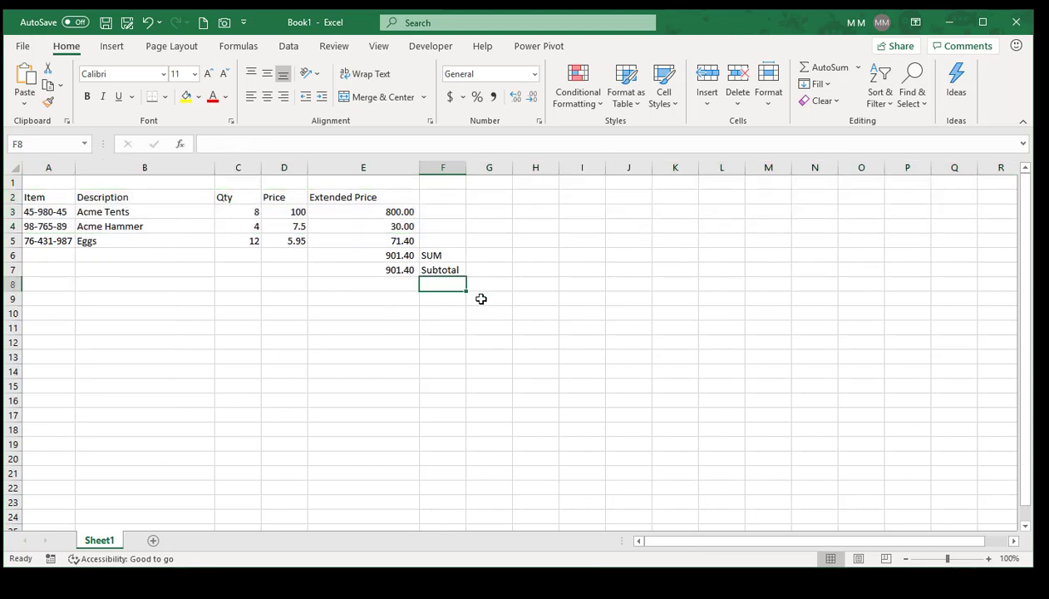
text(Aggr)
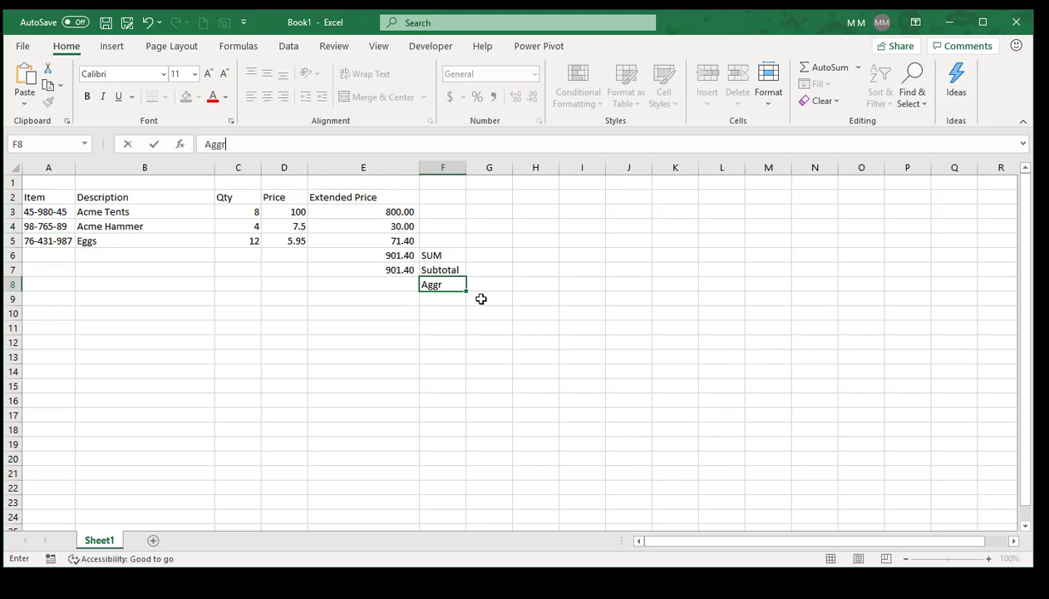
text(egate)
key(Left)
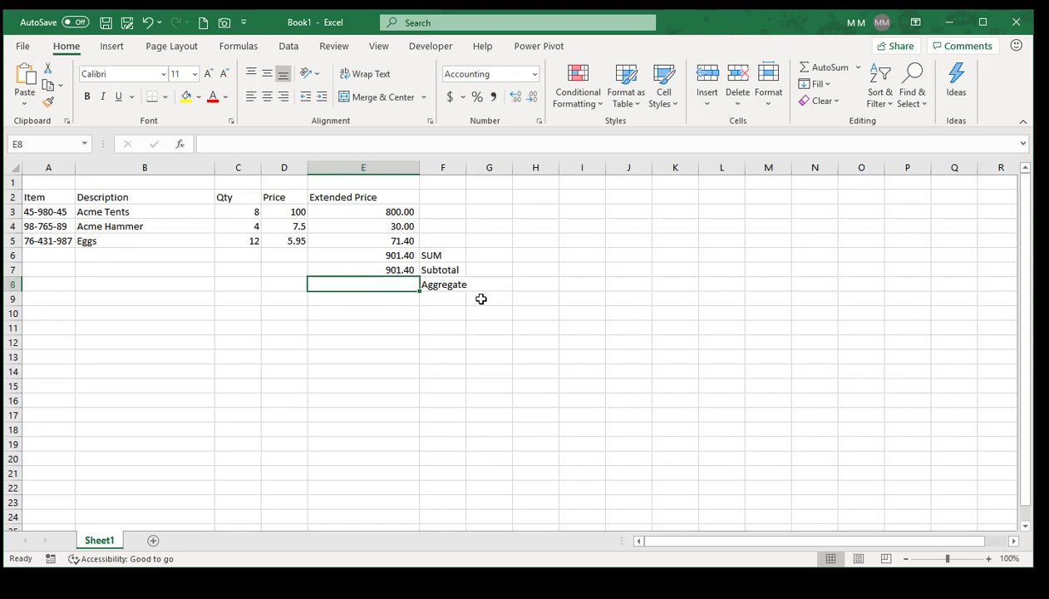
Start an AGGREGATE formula in E8, choosing function number 9 - SUM.
text(=a)
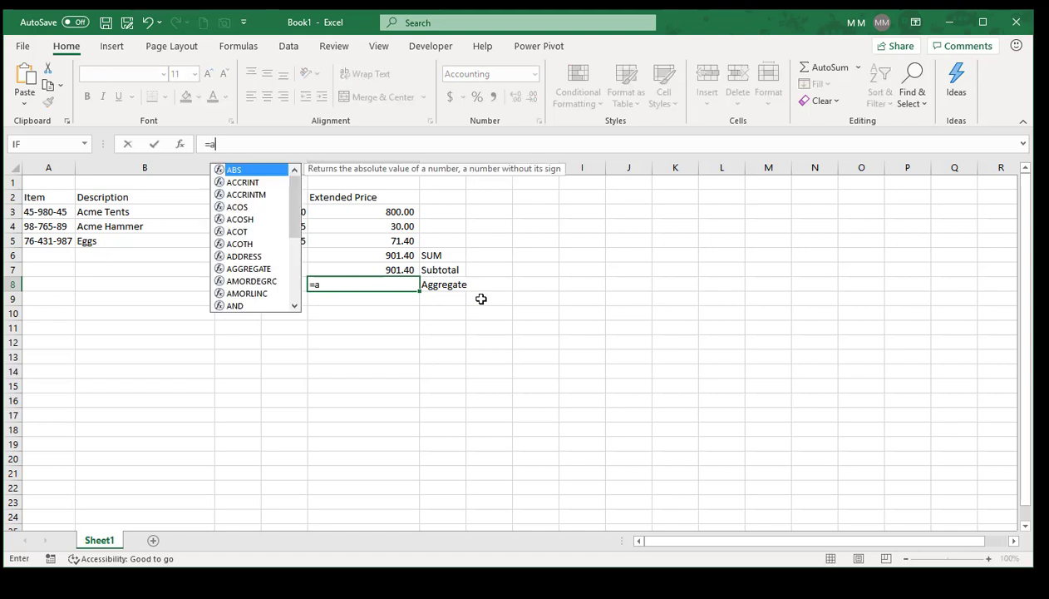
text(ggregate)
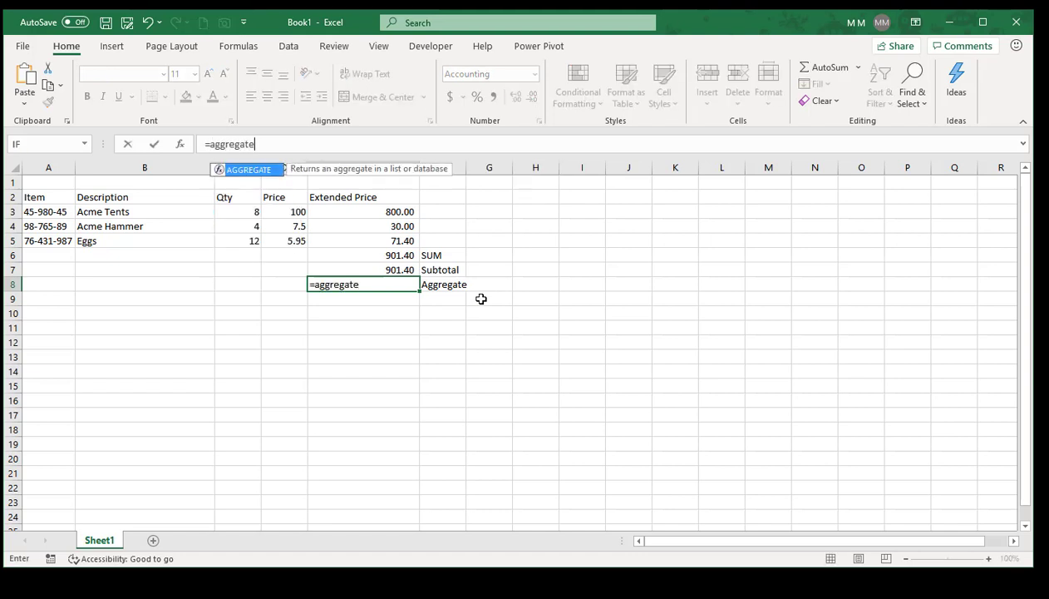
text(()
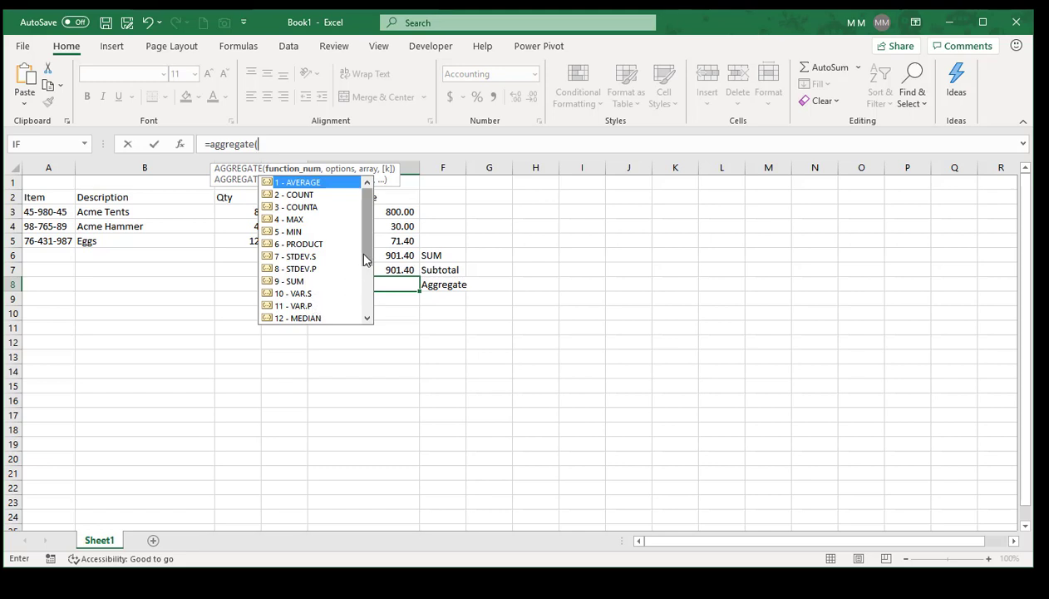
drag(367, 252, 377, 309)
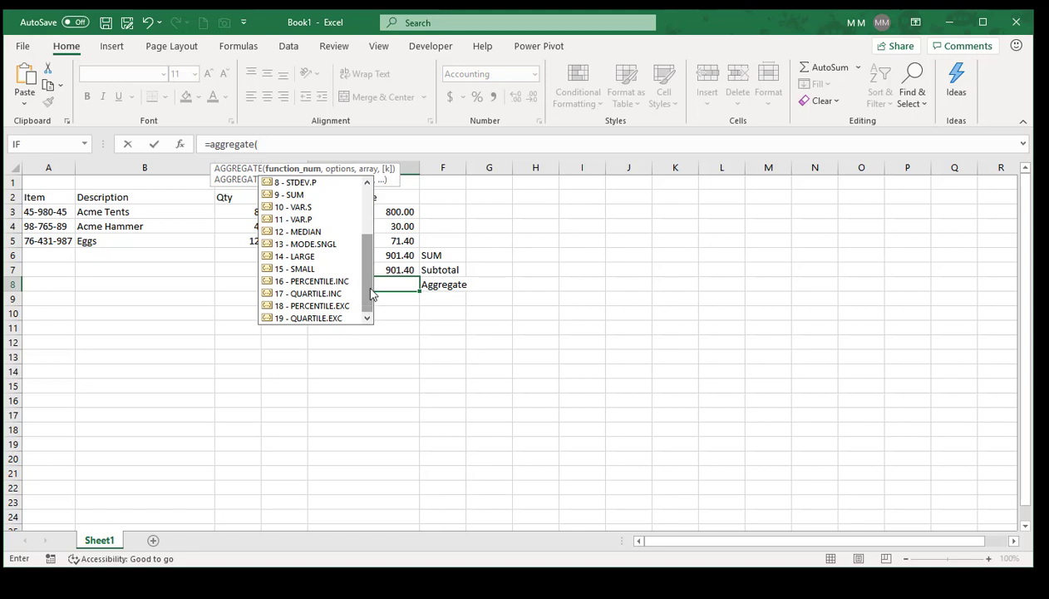
click(293, 198)
double_click(292, 198)
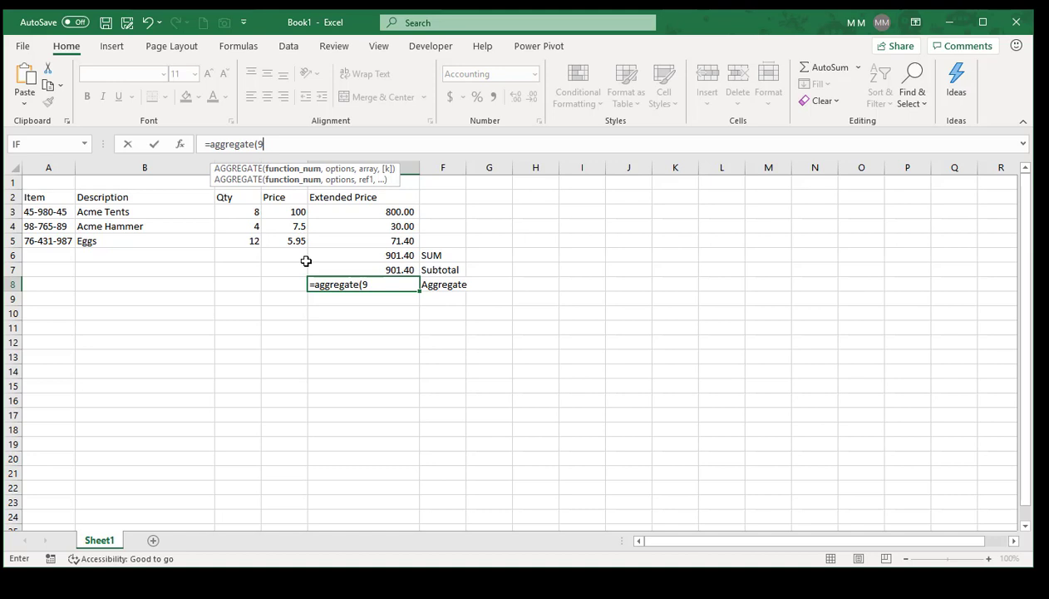
Complete the AGGREGATE formula with option 3 - Ignore hidden rows, error values, nested SUBTOTAL and AGGREGATE functions, and the range E3:E5.
text(,)
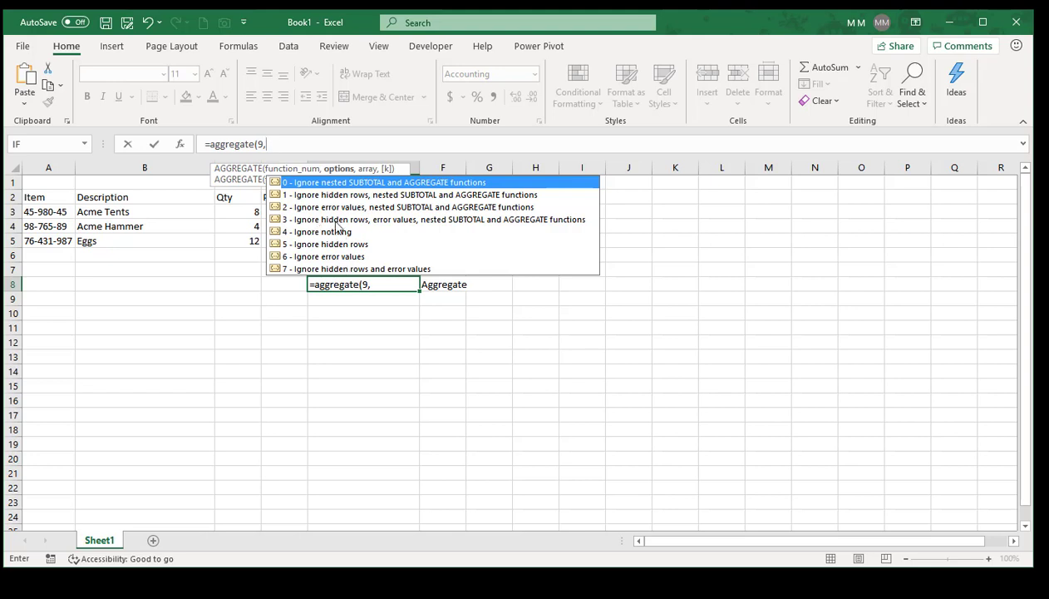
click(454, 220)
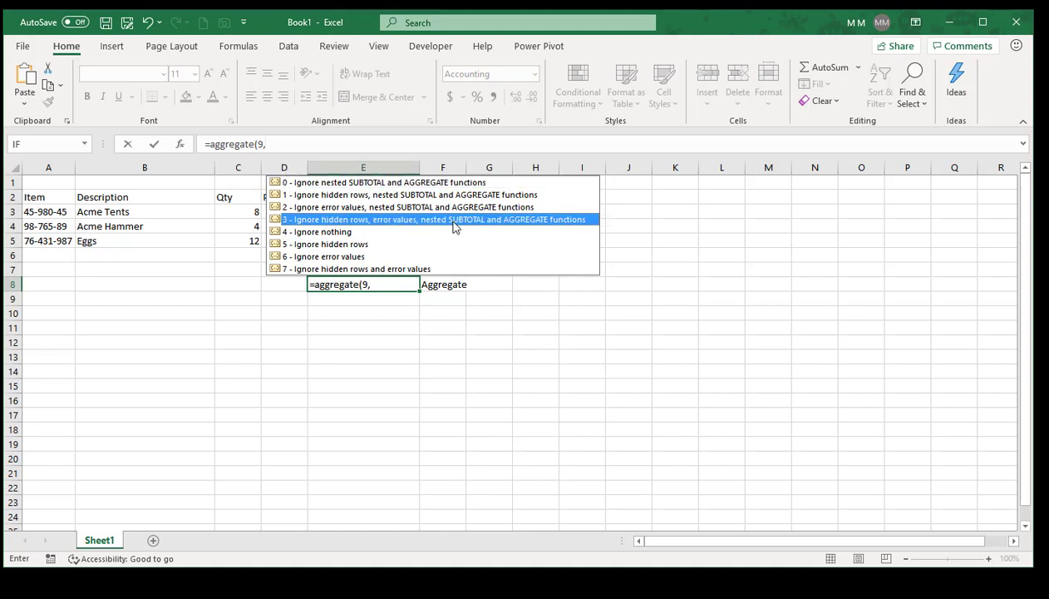
double_click(456, 220)
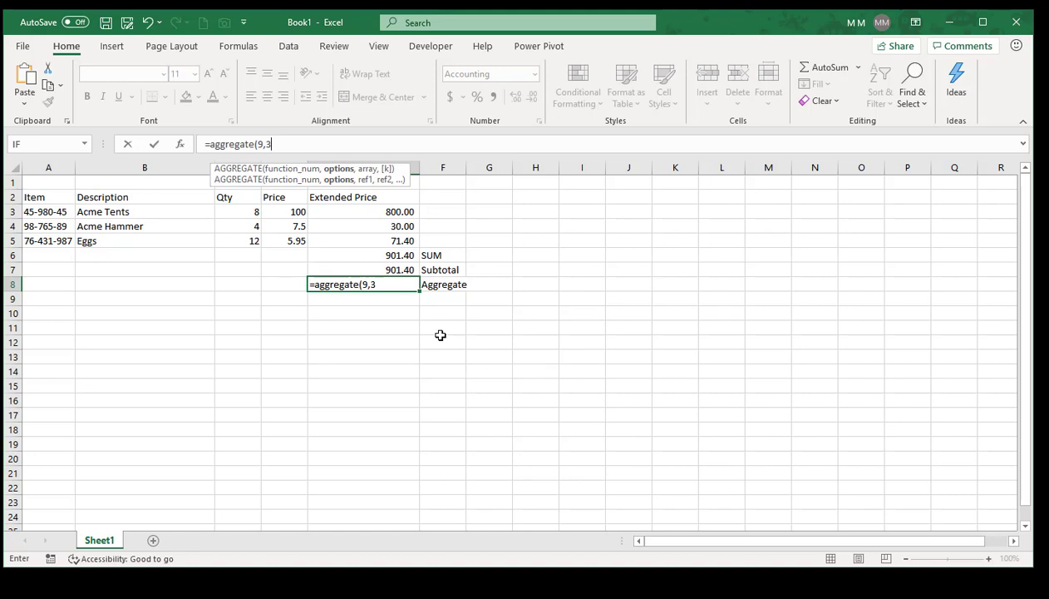
text(,)
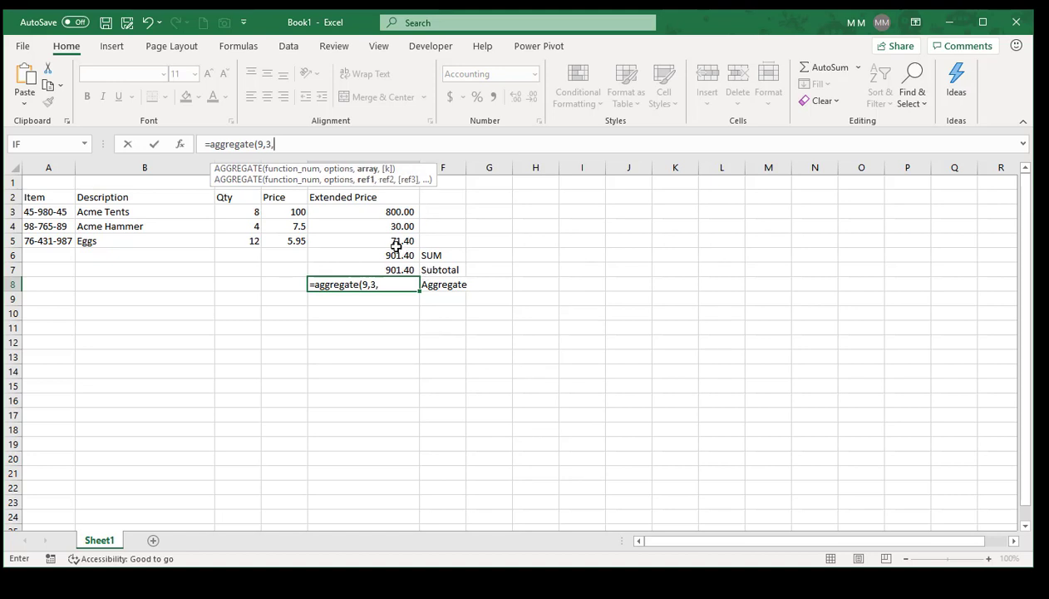
drag(353, 208, 359, 242)
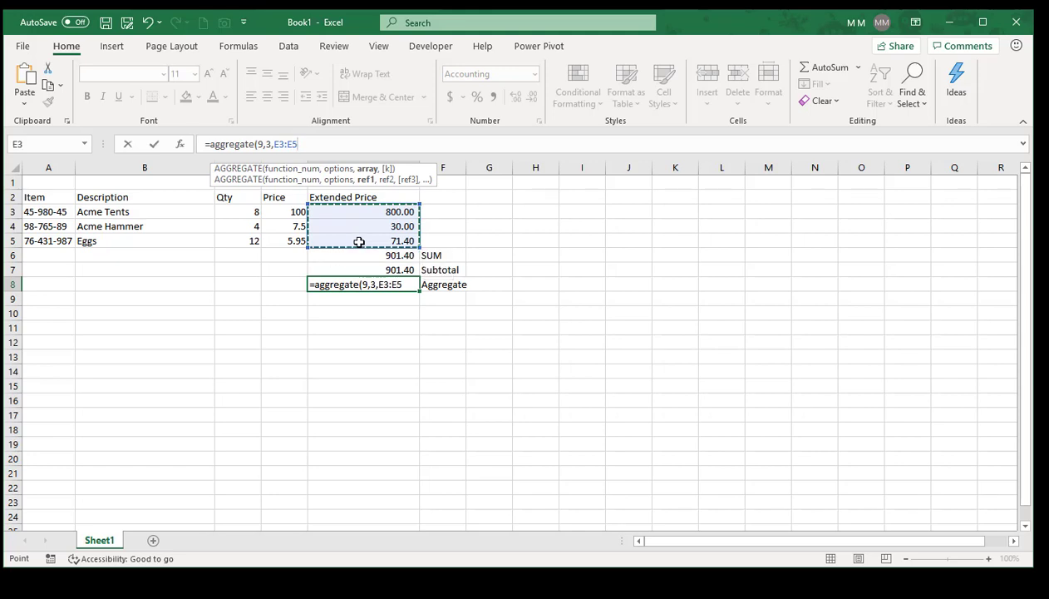
text())
key(ctrl+Return)
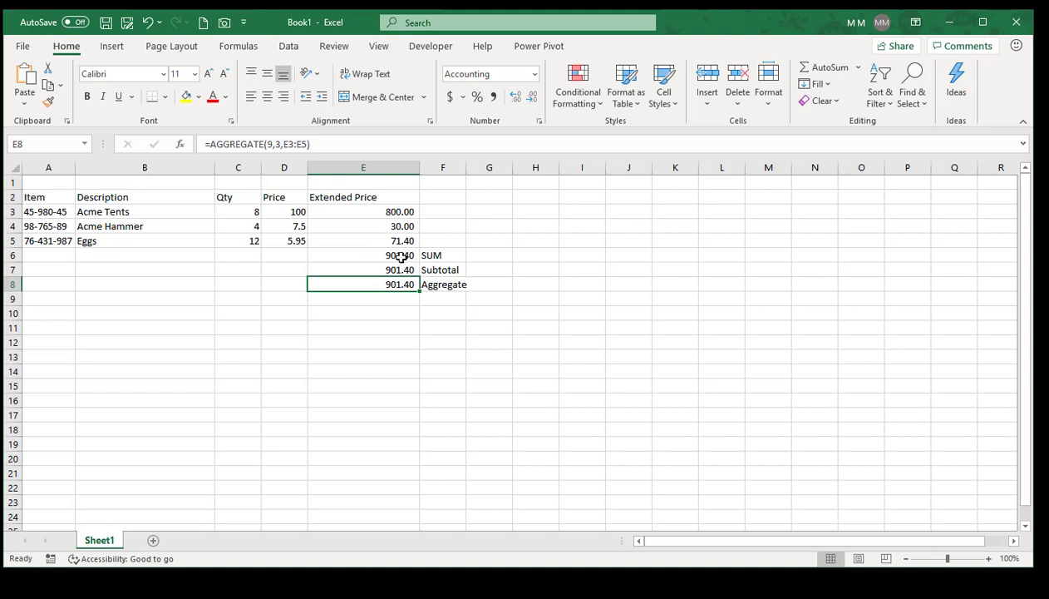
Hide row 4, which holds the Acme Hammer item.
click(433, 255)
click(441, 286)
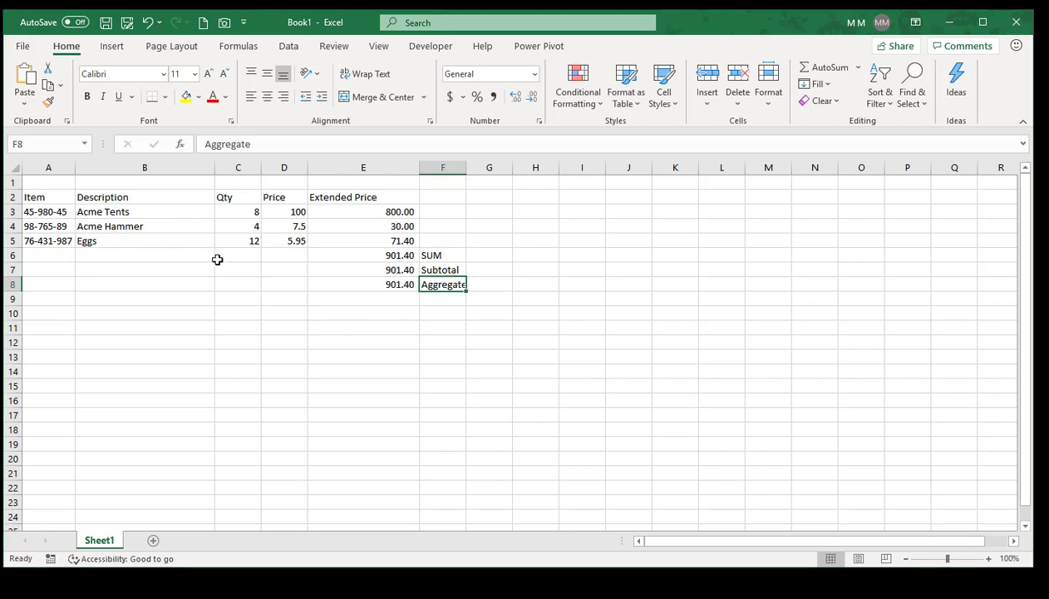
click(13, 227)
right_click(13, 226)
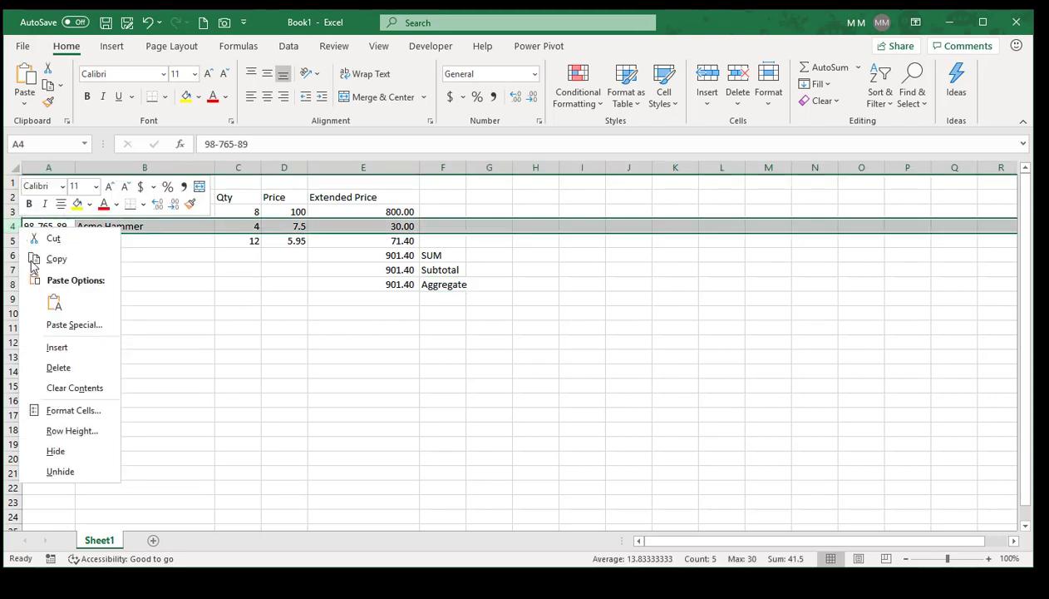
click(68, 454)
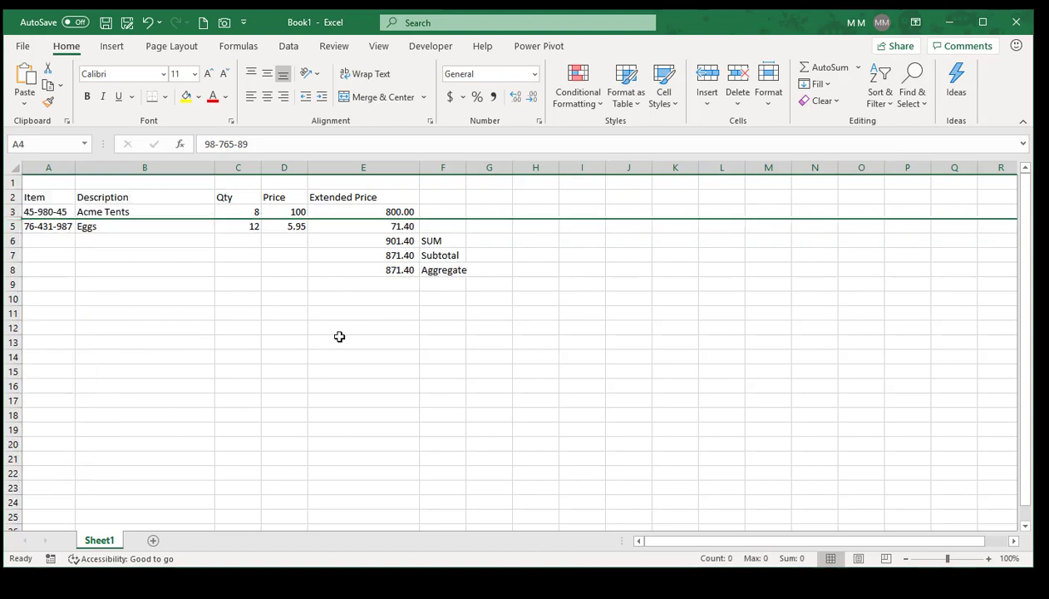
Compare the SUM total in E6 with the Subtotal and Aggregate results in E7:E8 while the Acme Hammer row is hidden.
click(363, 241)
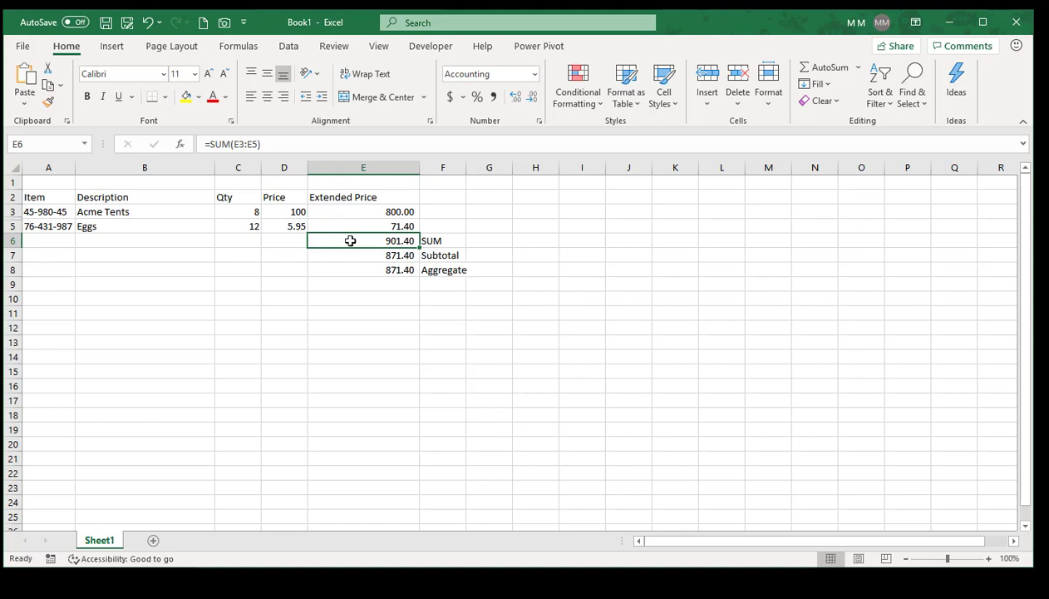
drag(375, 257, 378, 271)
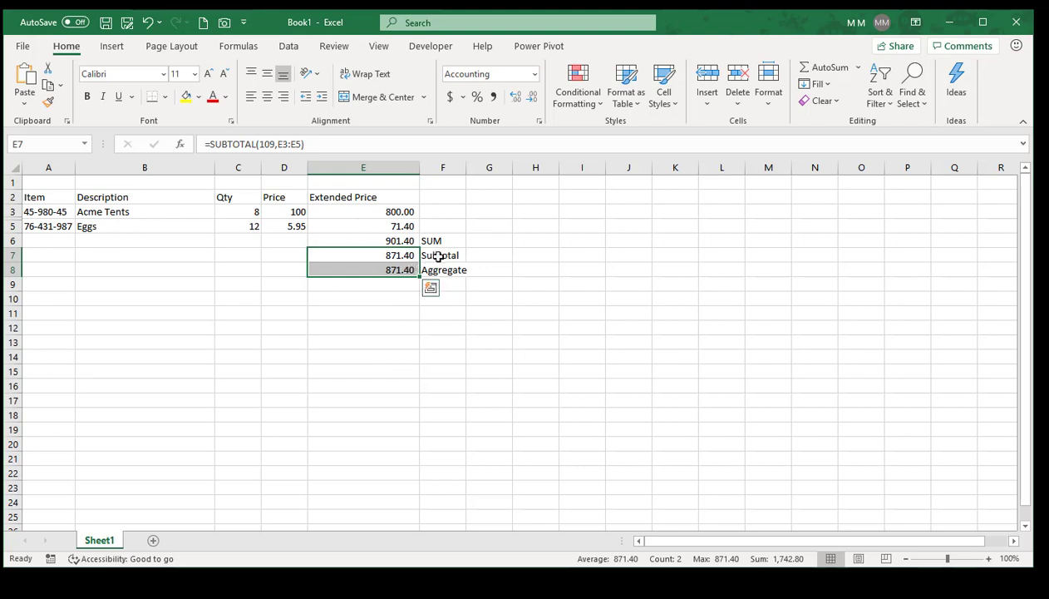
drag(438, 256, 438, 268)
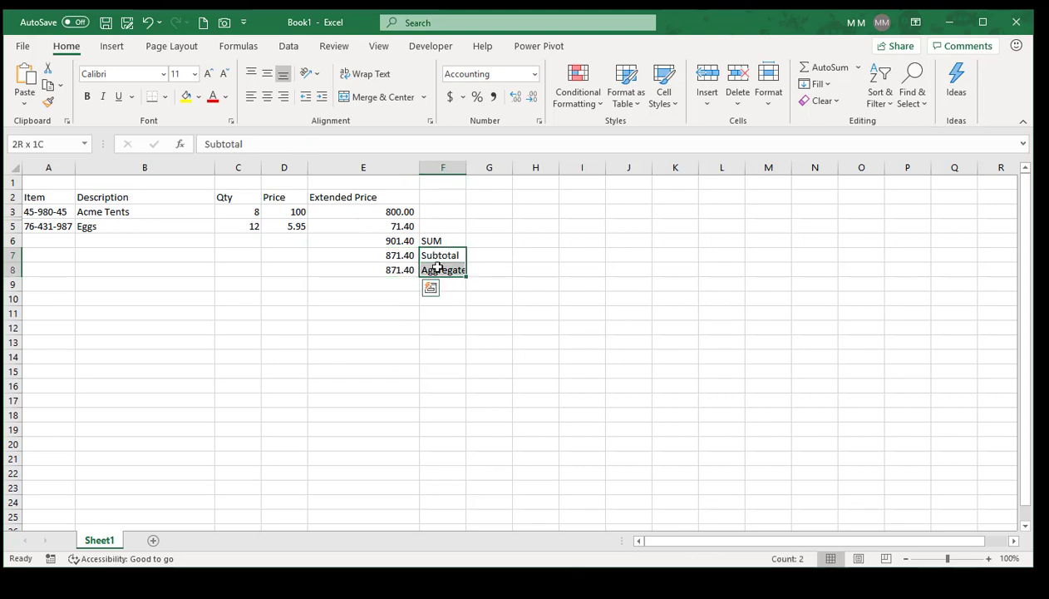
click(428, 241)
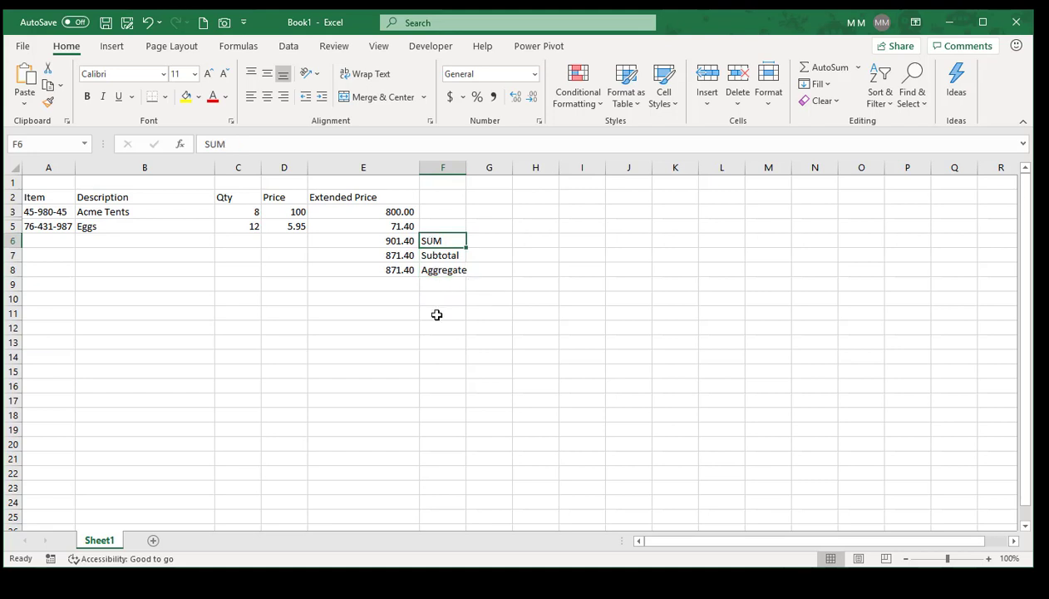
drag(389, 256, 433, 268)
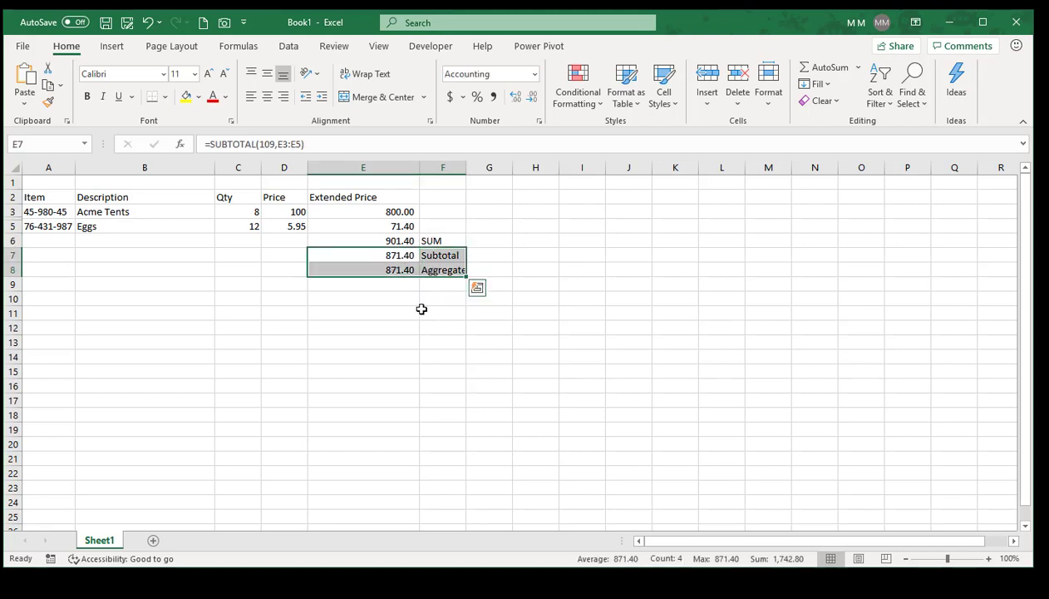
Unhide row 4 between the Acme Tents and Eggs rows.
click(13, 213)
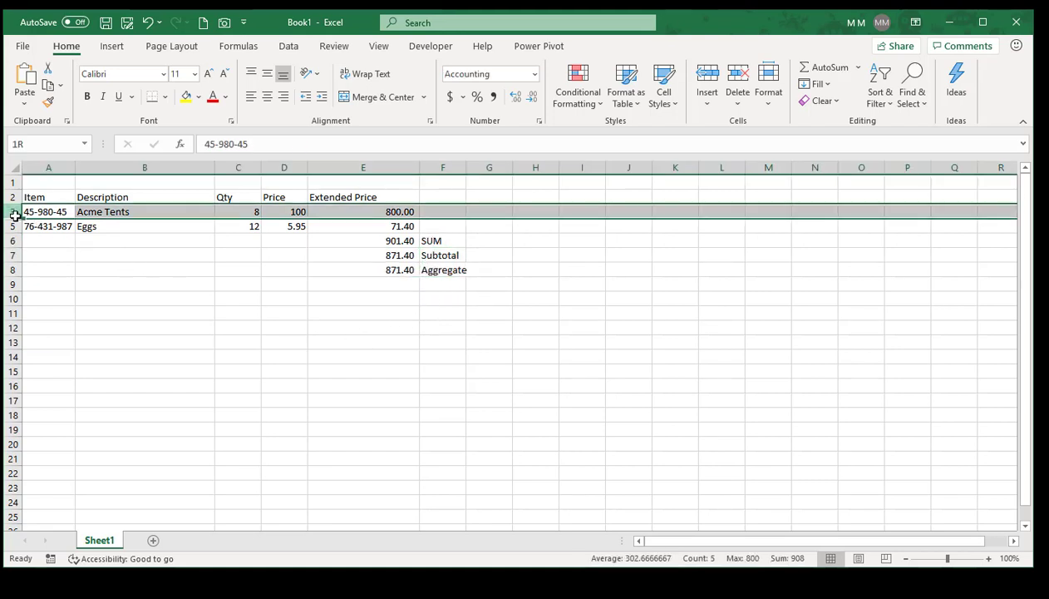
drag(14, 214, 15, 226)
right_click(97, 219)
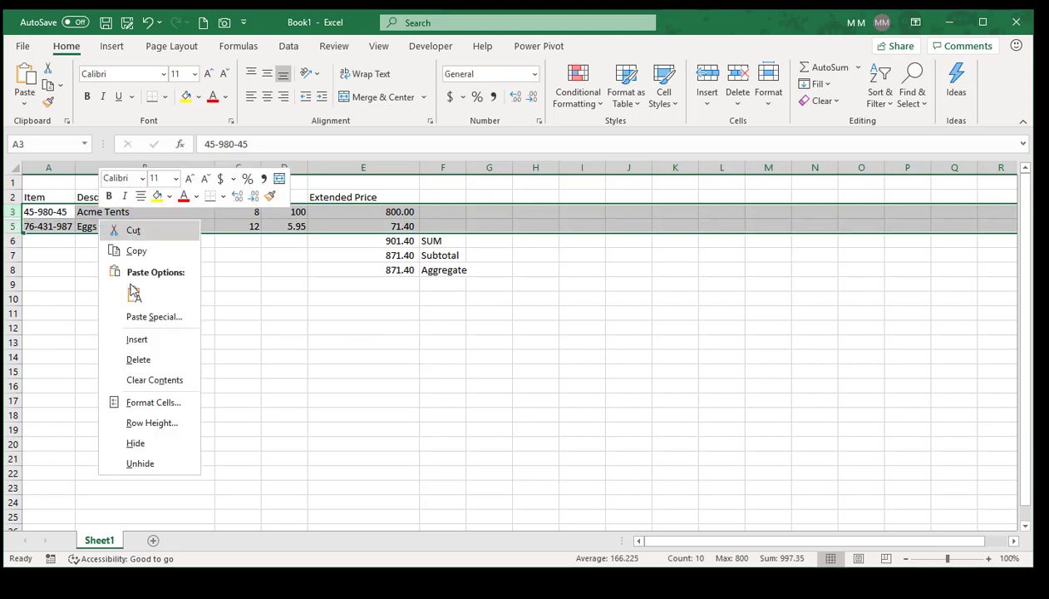
click(169, 464)
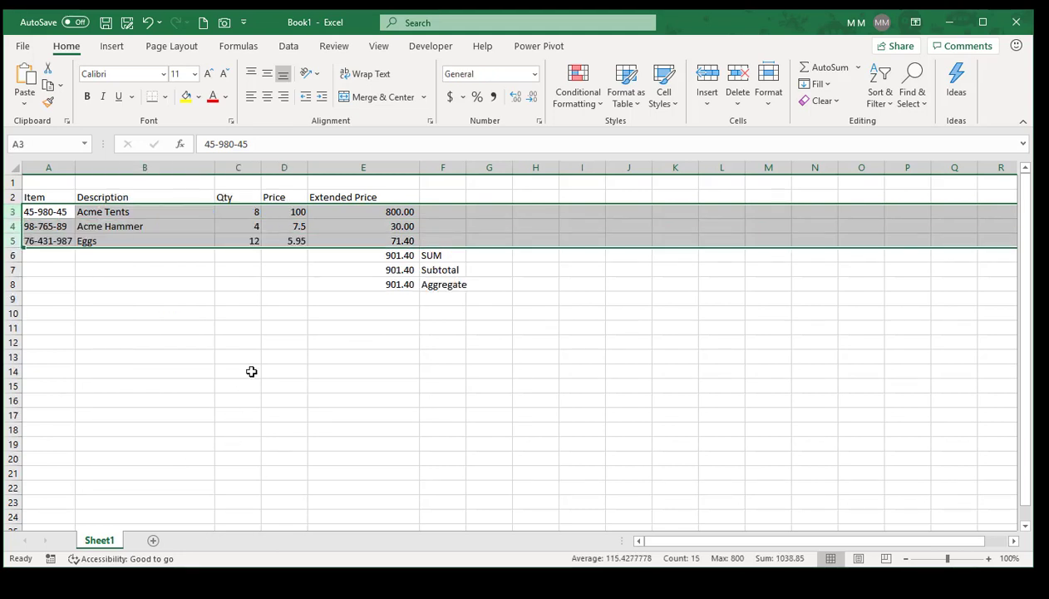
Replace the Acme Hammer quantity in C4 with the text "Four".
click(232, 228)
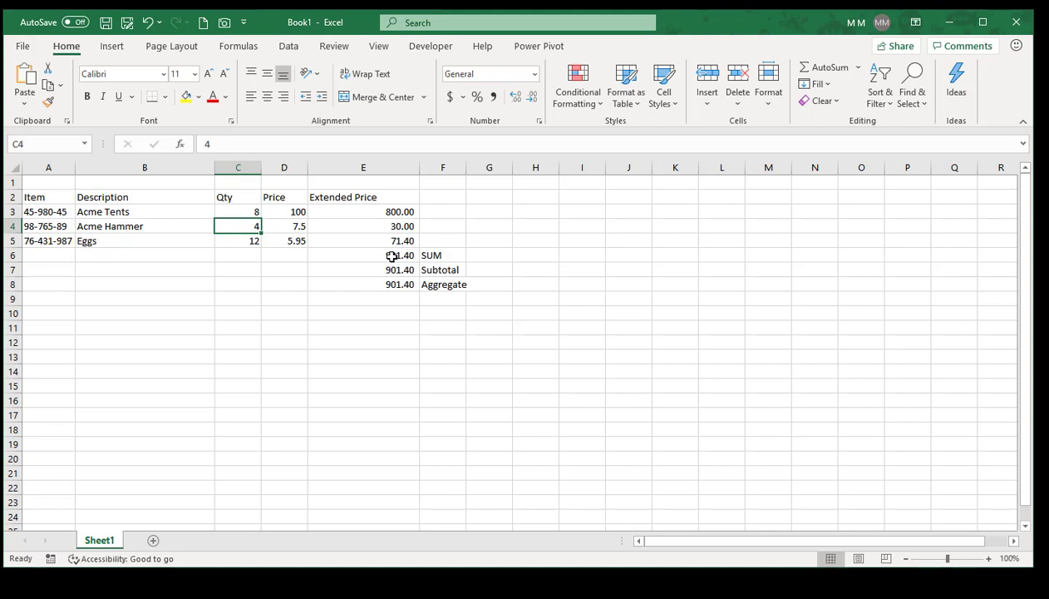
text(Four)
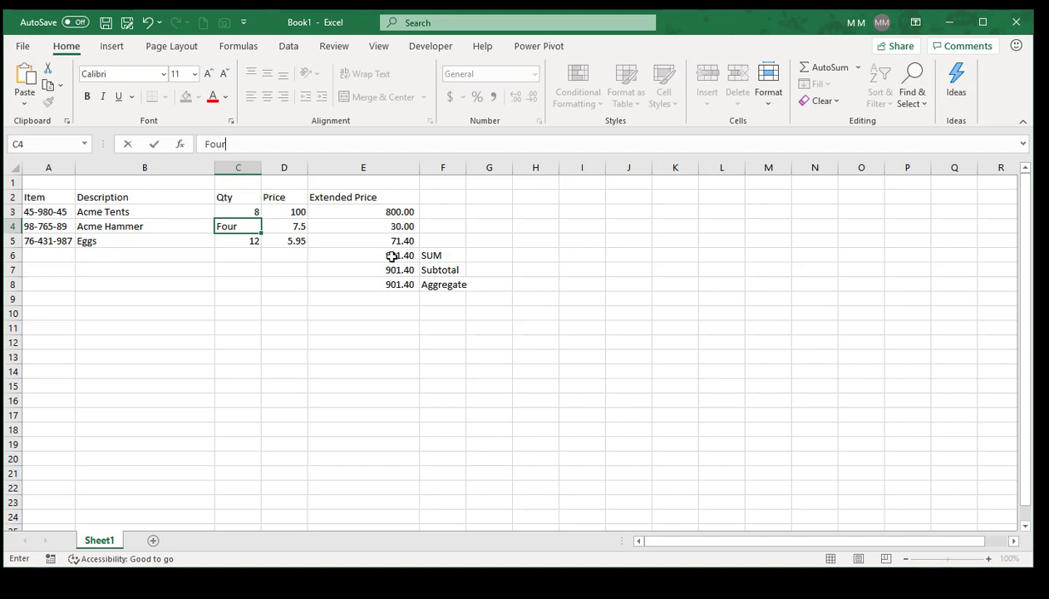
key(ctrl+Return)
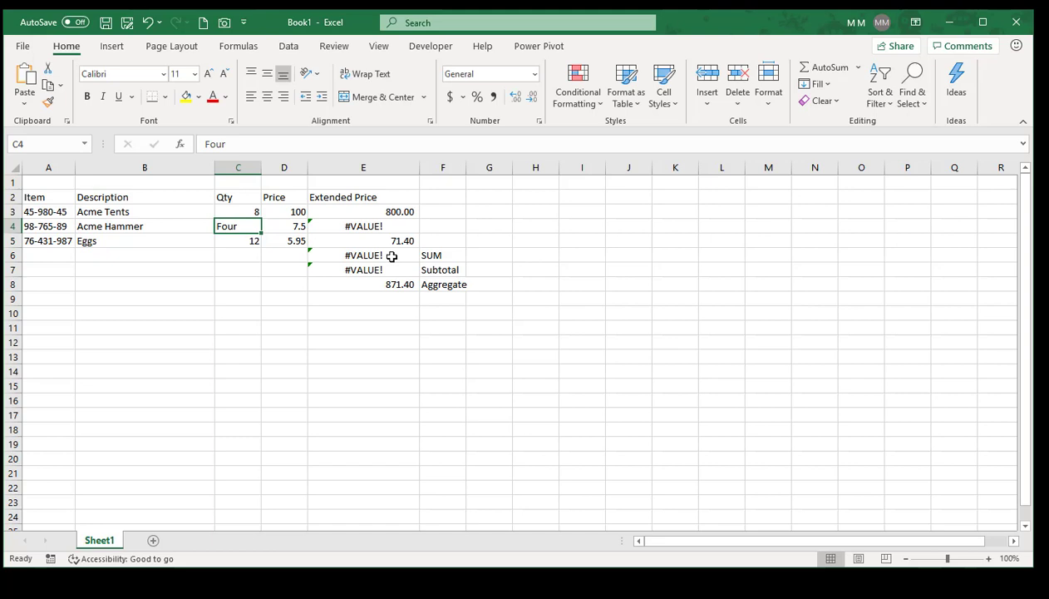
Examine the extended prices in E3:E5 and compare how the SUM, SUBTOTAL and AGGREGATE formulas in E6 to E8 handle the text quantity.
click(392, 257)
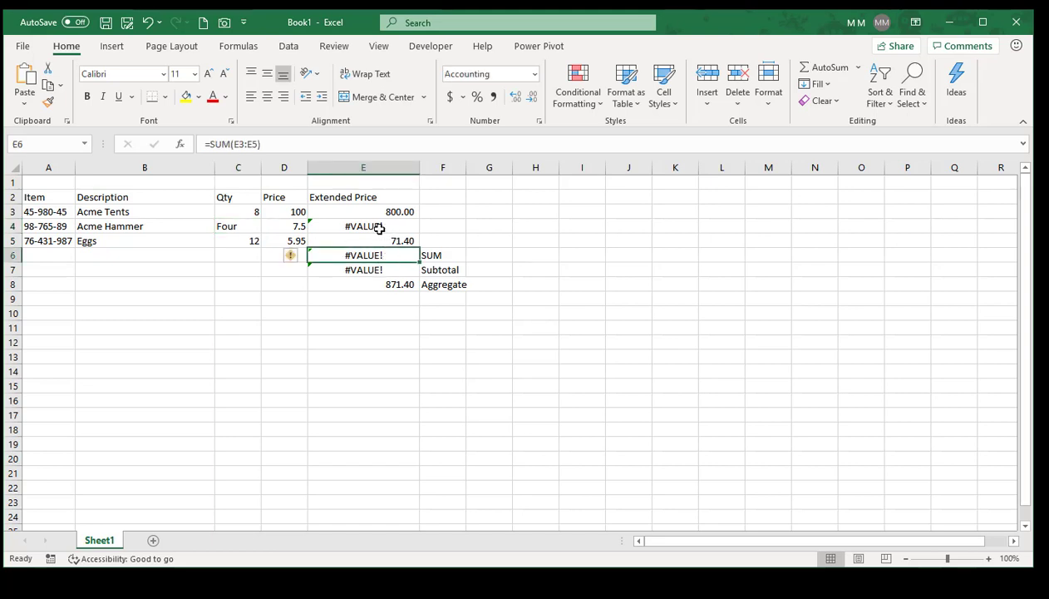
drag(352, 215, 323, 235)
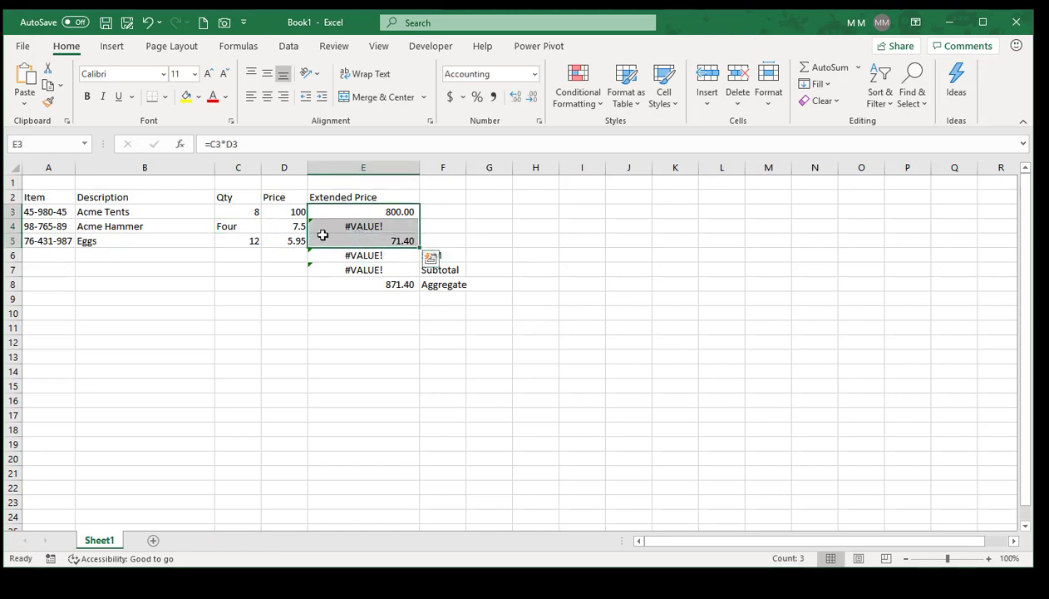
click(390, 253)
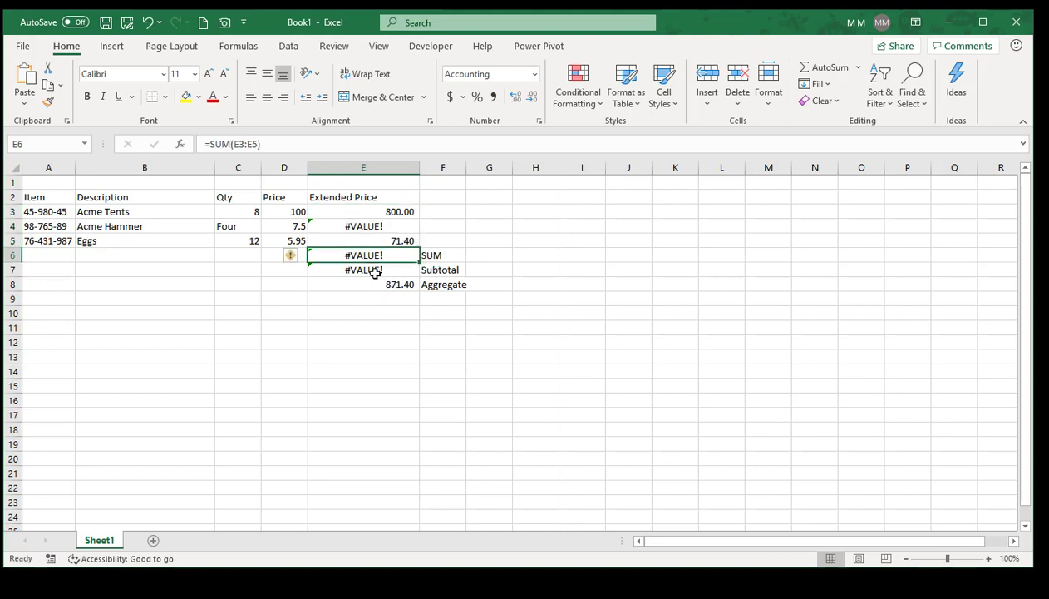
click(372, 271)
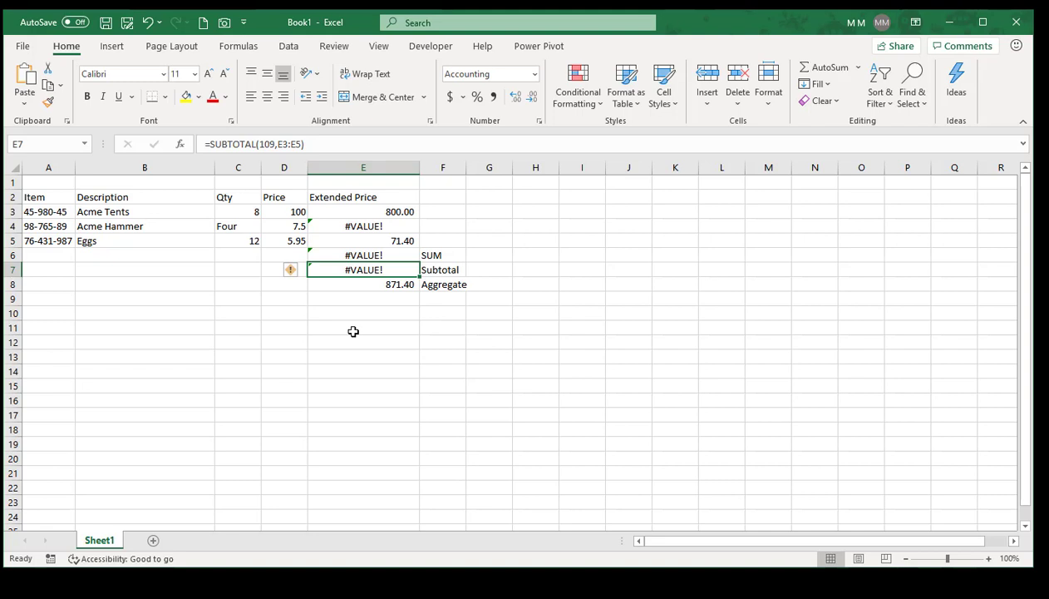
click(364, 286)
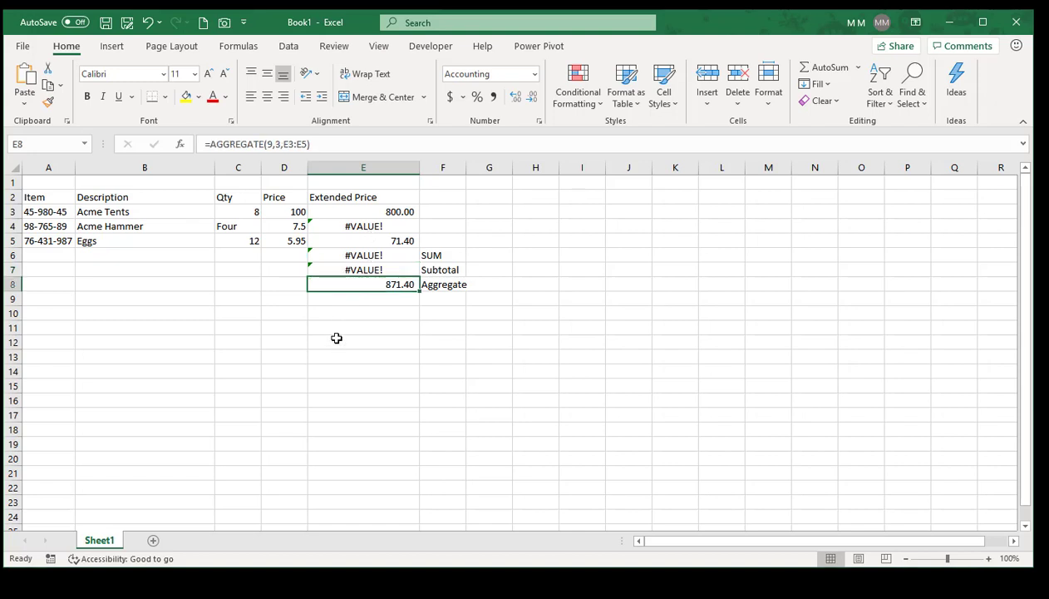